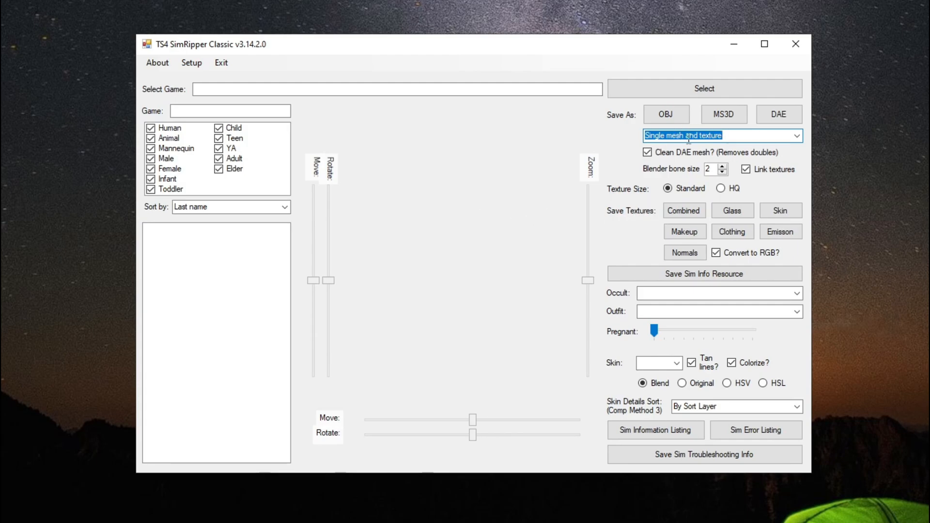
# Step: Configure the export for solid and glass meshes and textures, with a Blender bone size of 9
pyautogui.click(796, 137)
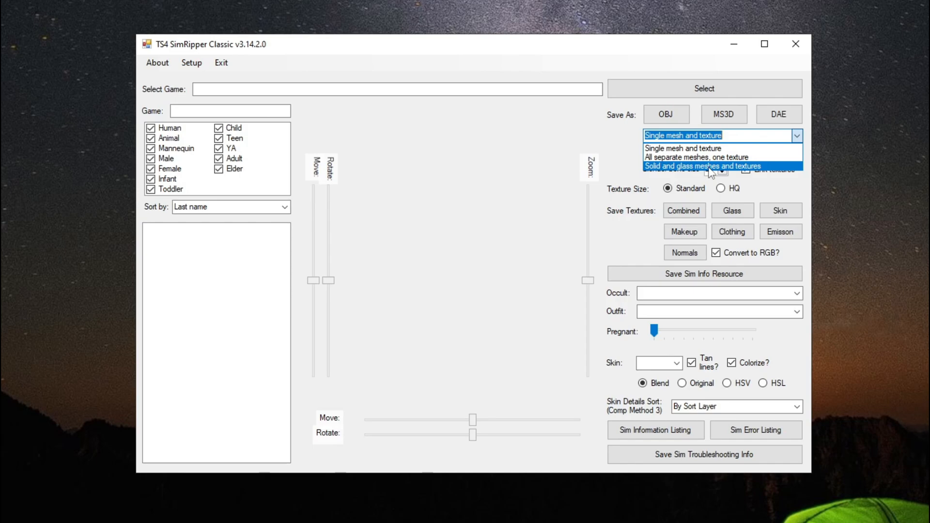
pyautogui.click(710, 166)
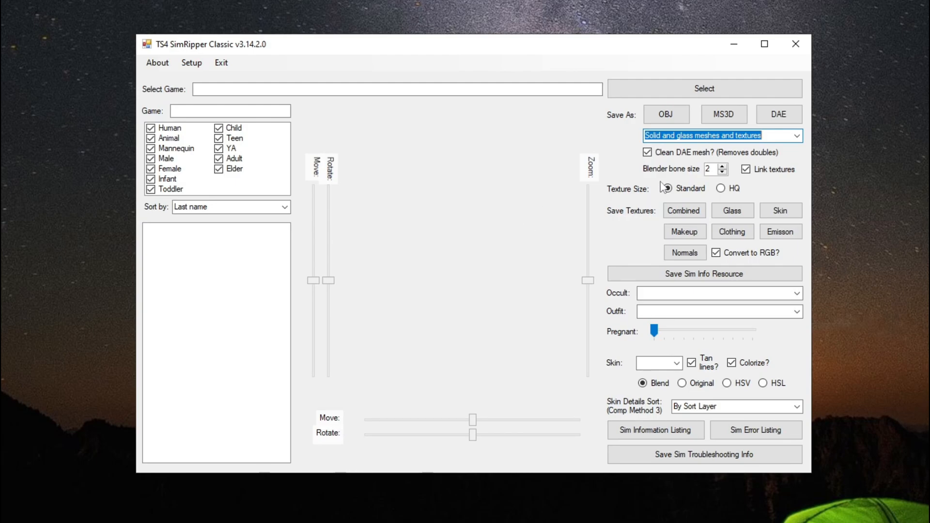
pyautogui.click(723, 168)
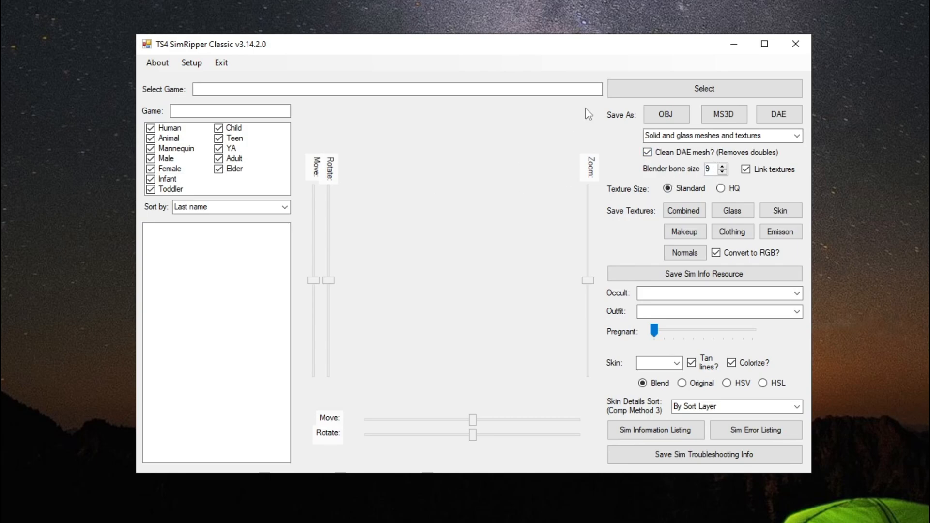
# Step: Load the game save file Slot_00000002.save from The Sims 4 saves folder
pyautogui.click(635, 94)
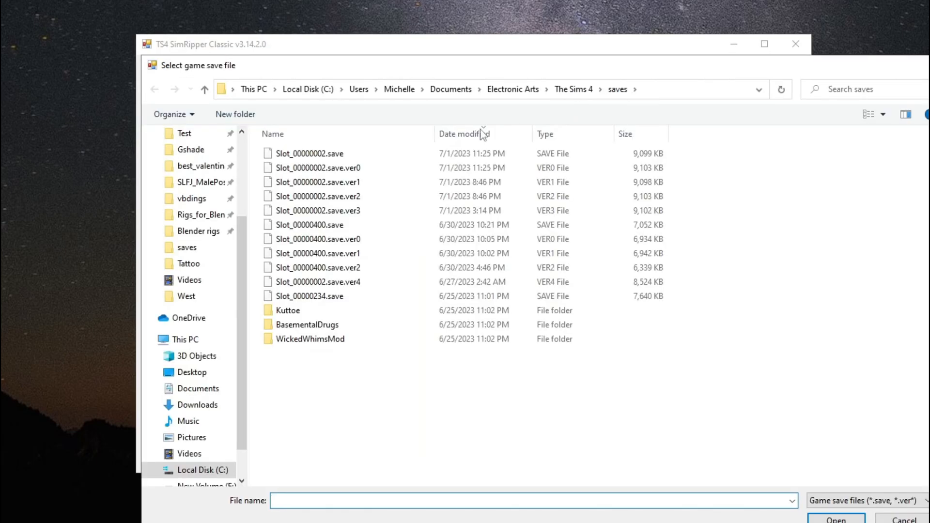
pyautogui.click(369, 153)
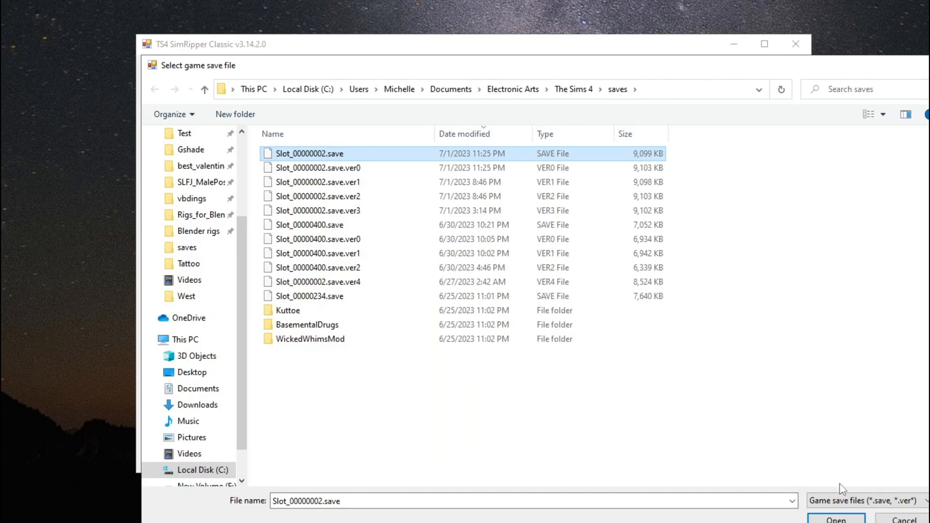
pyautogui.click(836, 519)
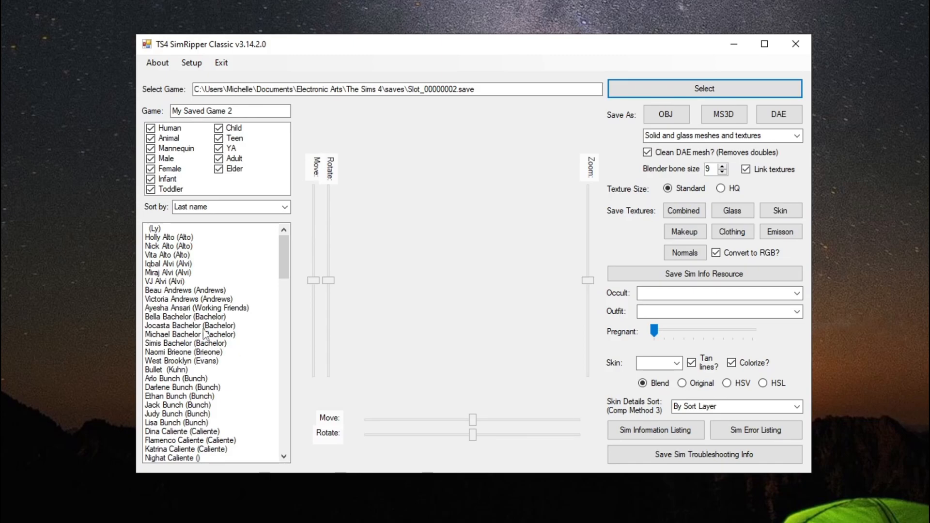
# Step: Choose the West Brooklyn Sim from the household list and switch its outfit to Formal
pyautogui.click(180, 361)
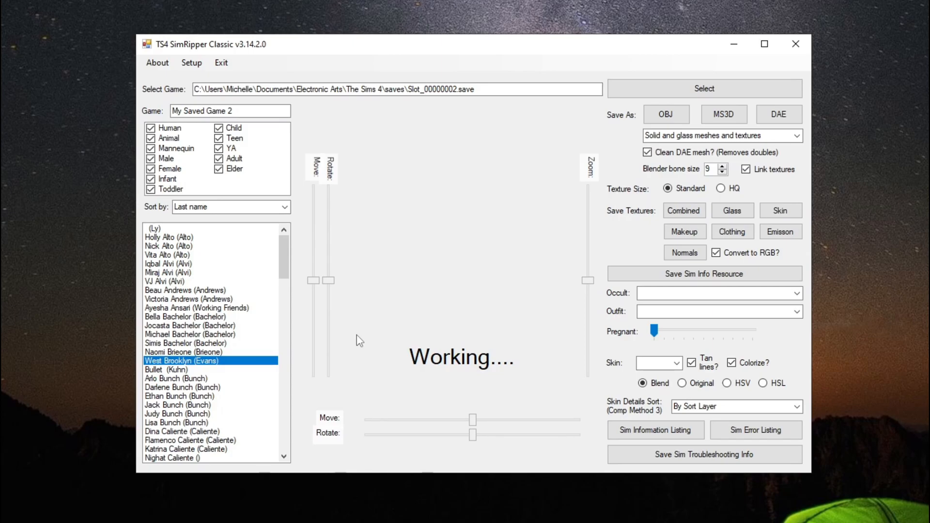
pyautogui.click(796, 312)
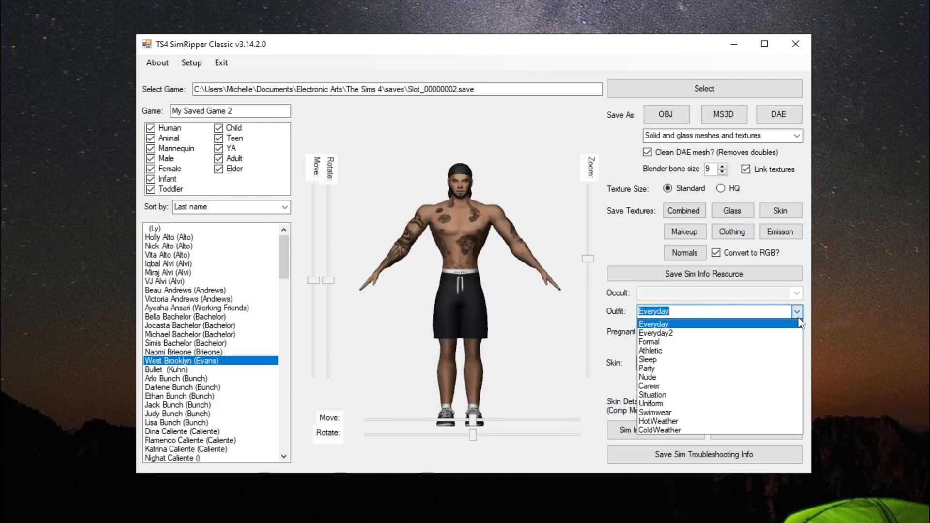
pyautogui.click(658, 349)
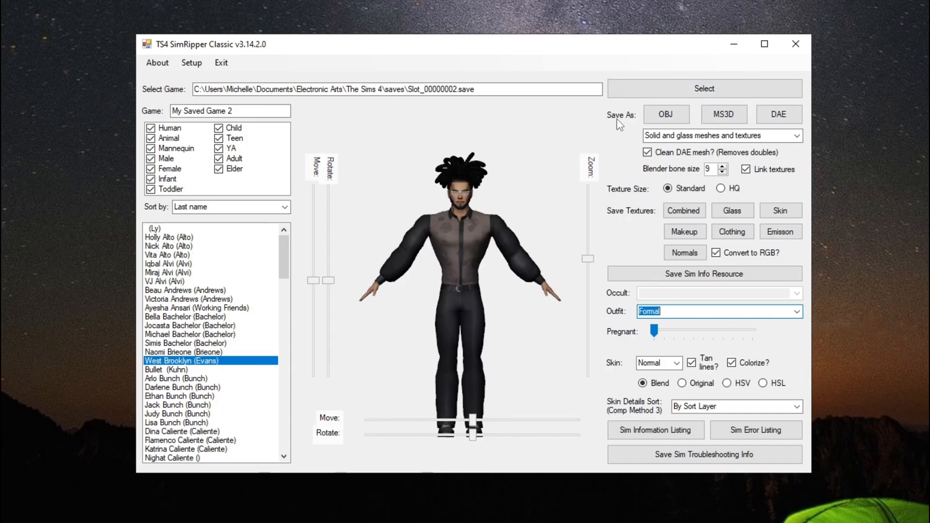
# Step: Export the Sim as a Collada DAE file named WestBrooklyn into the desktop folder West, and close the ripper
pyautogui.click(778, 114)
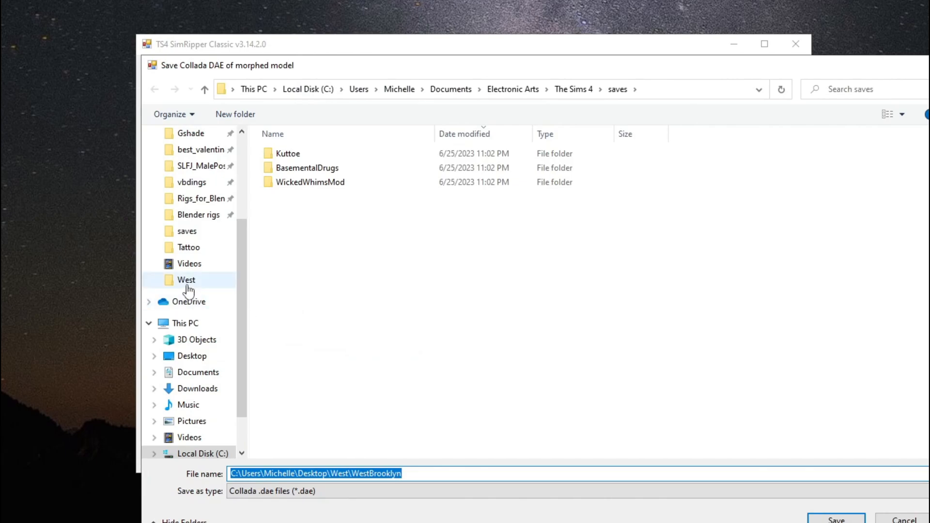
pyautogui.click(187, 284)
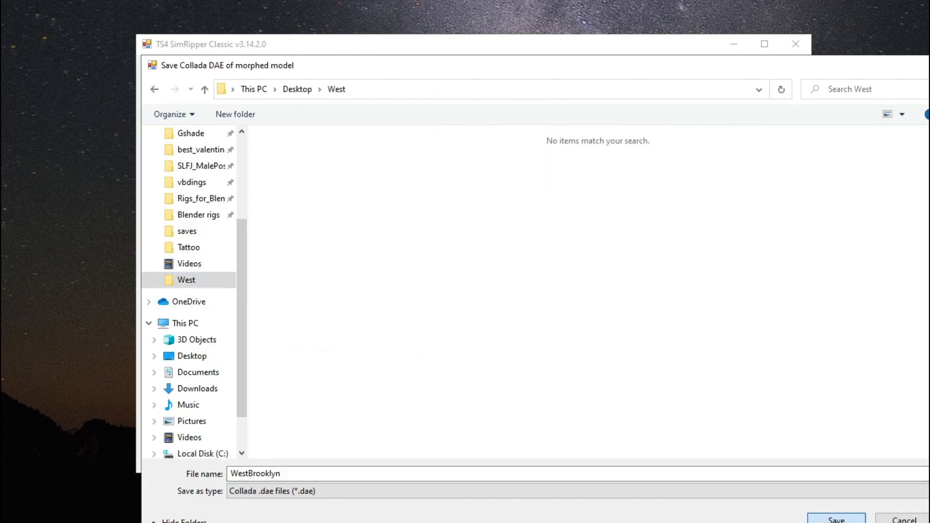
pyautogui.click(837, 520)
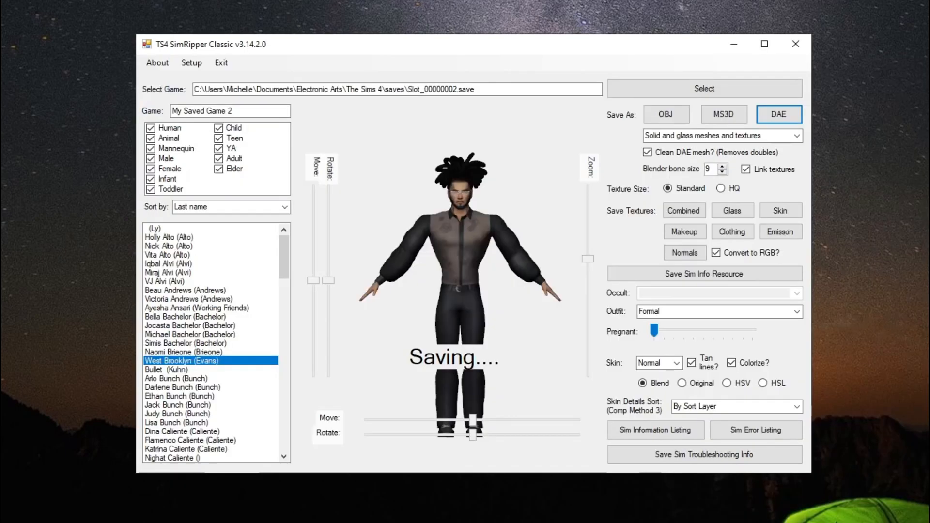
pyautogui.click(796, 45)
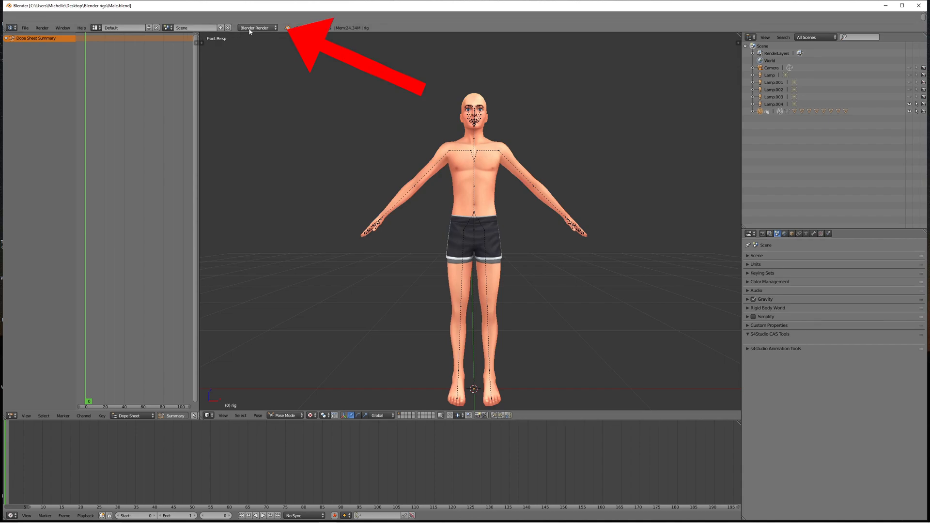
# Step: In Blender's Male.blend, delete every mesh under the rig: top, teeth, head_2, head, feet, bottom_2_3, bottom_2 and bottom, keeping the armature
pyautogui.scroll(1, 549, 274)
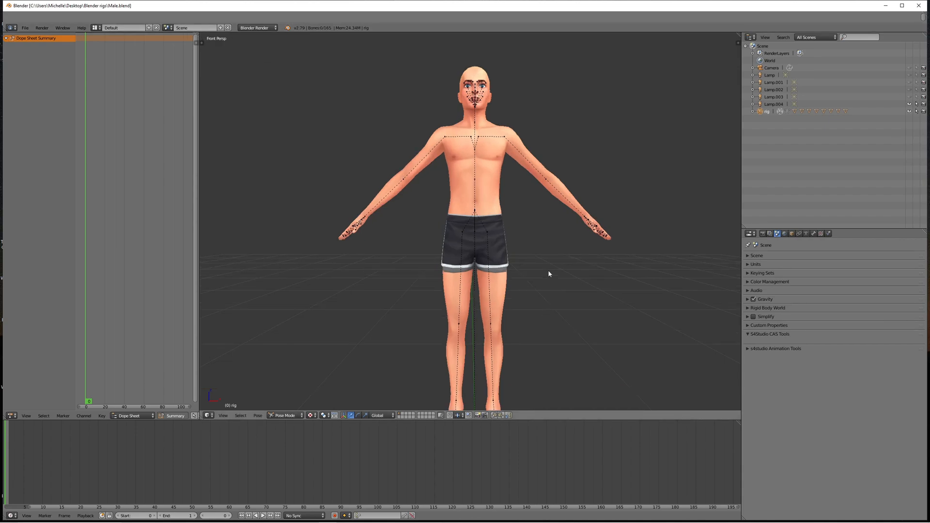
pyautogui.scroll(-1, 548, 271)
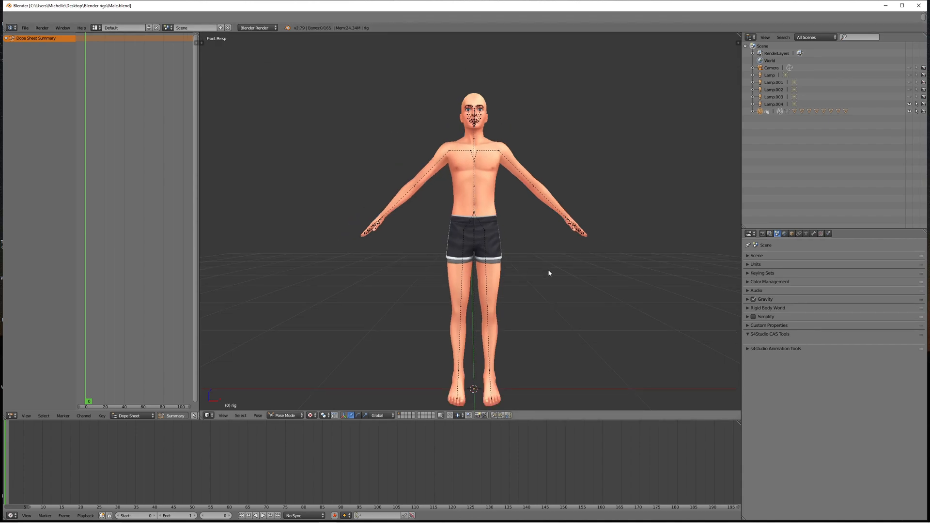
pyautogui.click(752, 111)
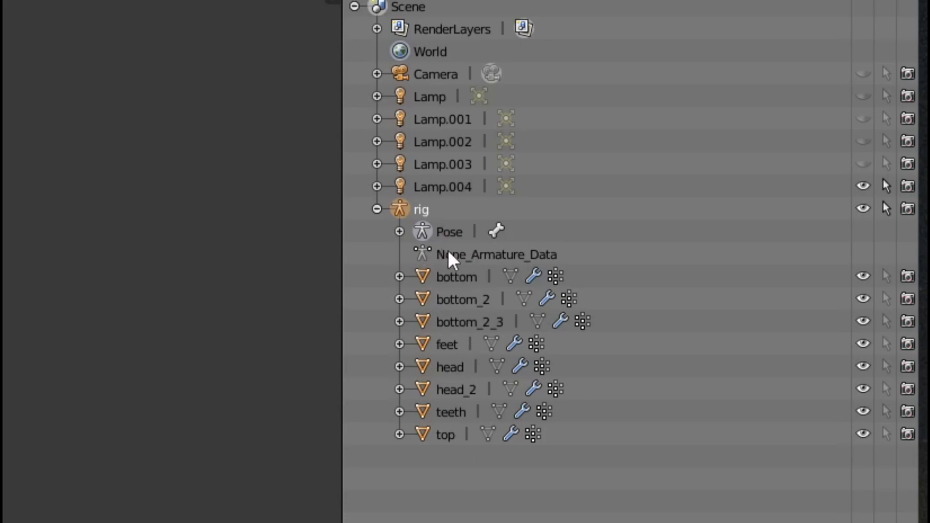
pyautogui.rightClick(442, 437)
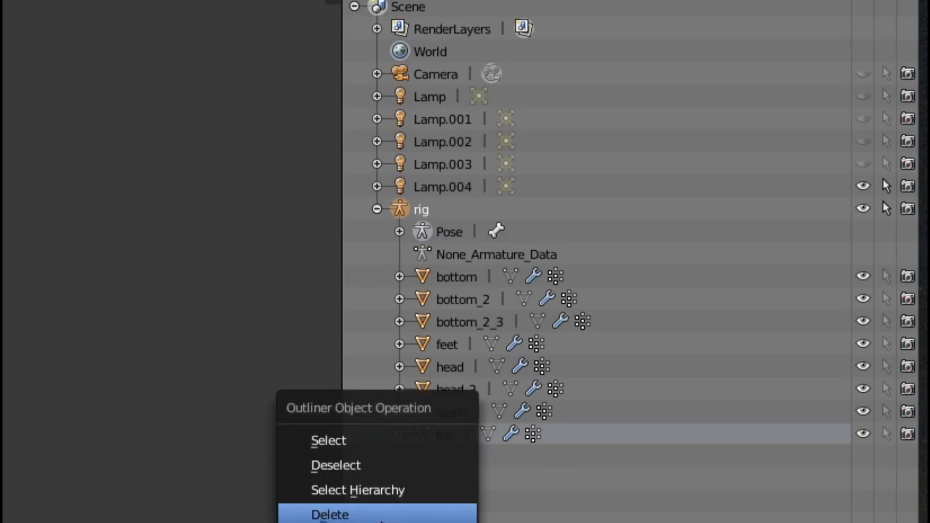
pyautogui.click(386, 517)
pyautogui.rightClick(443, 422)
pyautogui.click(446, 420)
pyautogui.rightClick(446, 400)
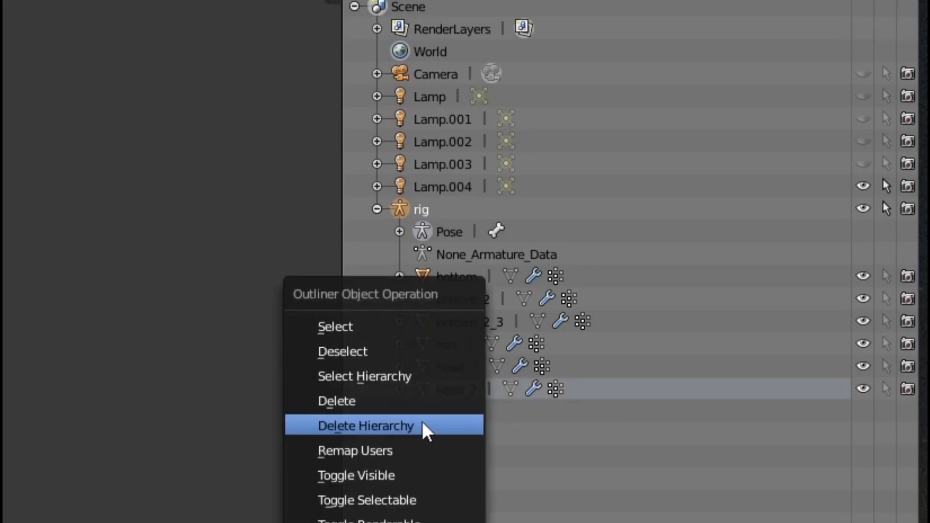
pyautogui.click(406, 407)
pyautogui.rightClick(449, 372)
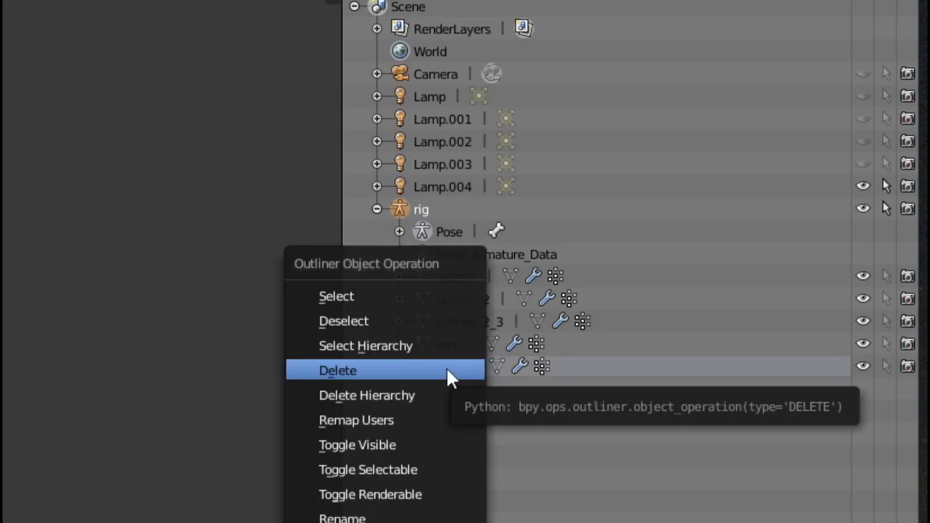
pyautogui.click(448, 372)
pyautogui.rightClick(445, 344)
pyautogui.click(445, 345)
pyautogui.rightClick(442, 330)
pyautogui.click(441, 333)
pyautogui.rightClick(448, 303)
pyautogui.click(448, 304)
pyautogui.rightClick(451, 285)
pyautogui.click(451, 286)
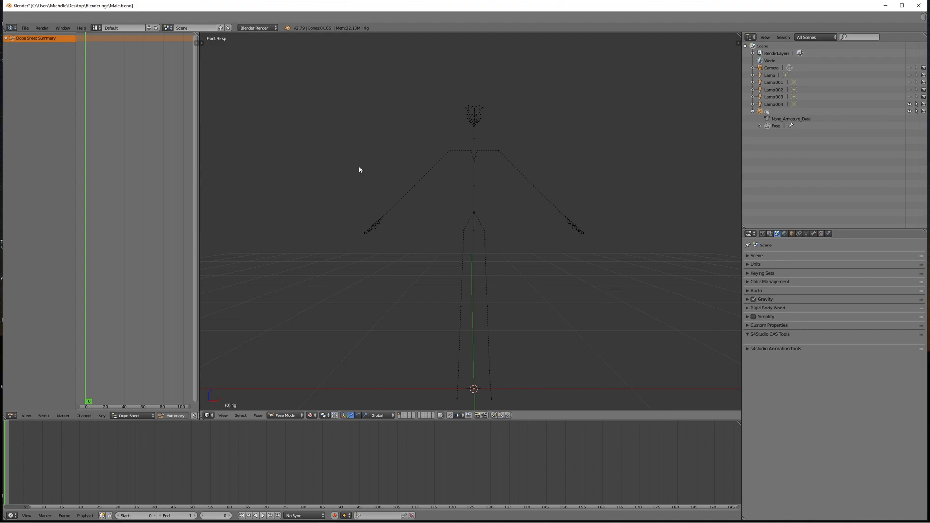
# Step: Import the Collada file WestBrooklyn.dae from the West folder into the scene
pyautogui.click(24, 28)
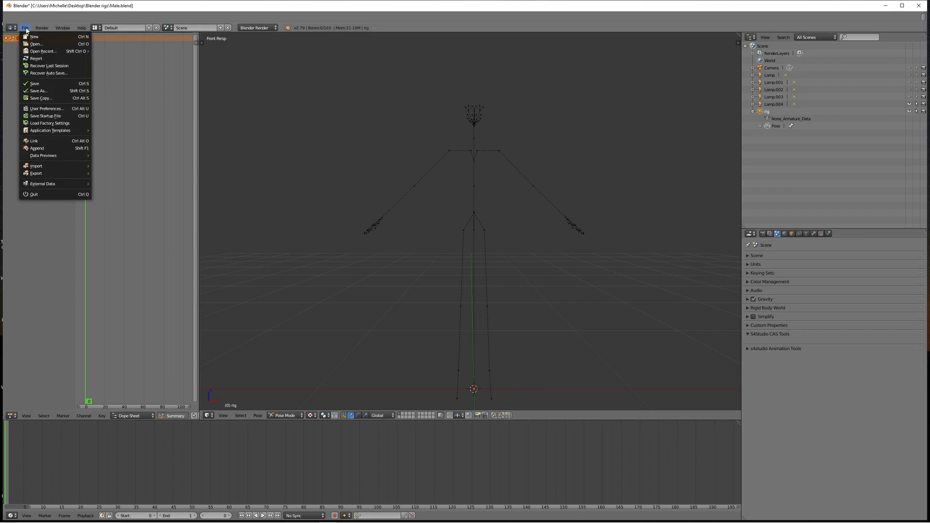
pyautogui.moveTo(88, 166)
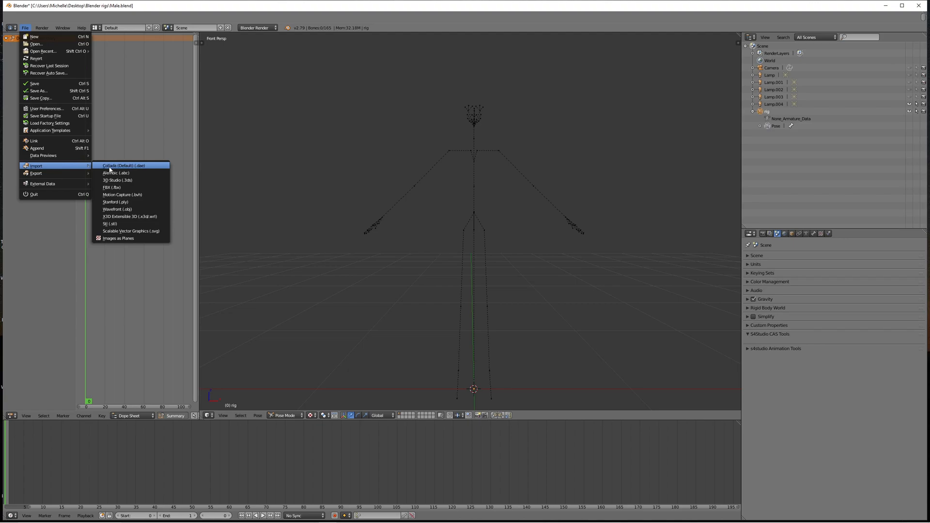
pyautogui.click(128, 167)
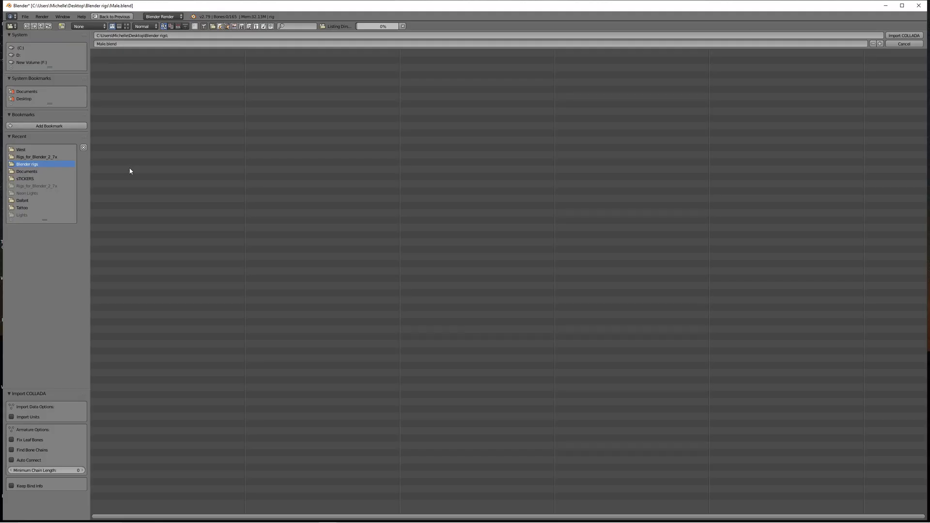
pyautogui.click(22, 149)
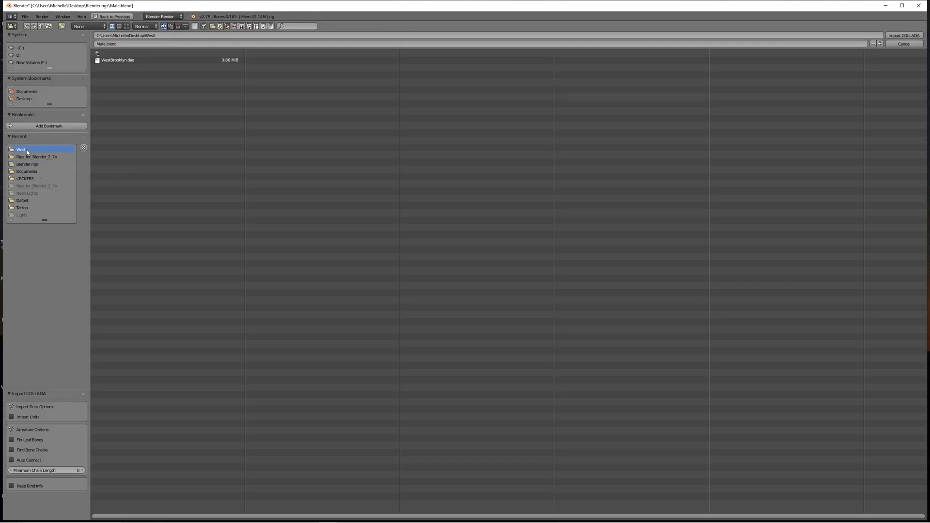
pyautogui.click(126, 60)
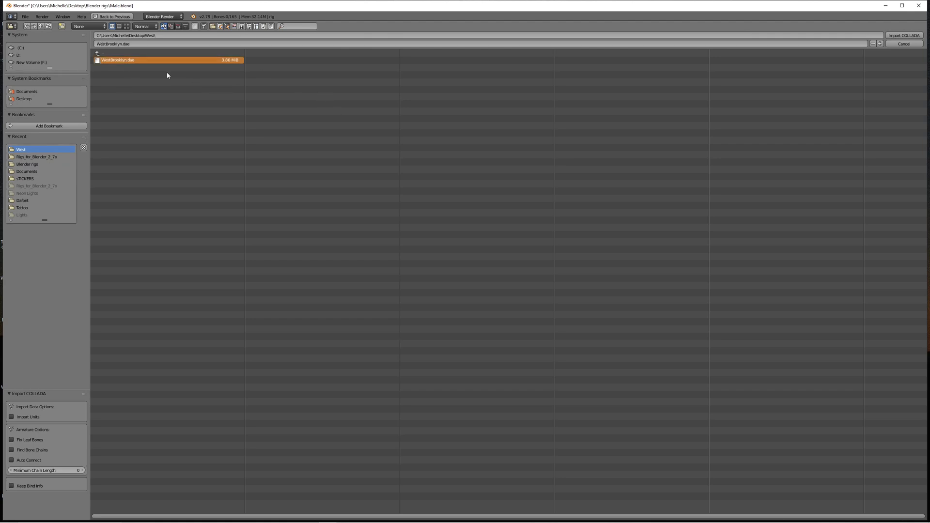
pyautogui.click(921, 36)
# Step: Delete the extra light Lamp.005 that came in with the imported model
pyautogui.scroll(-1, 456, 268)
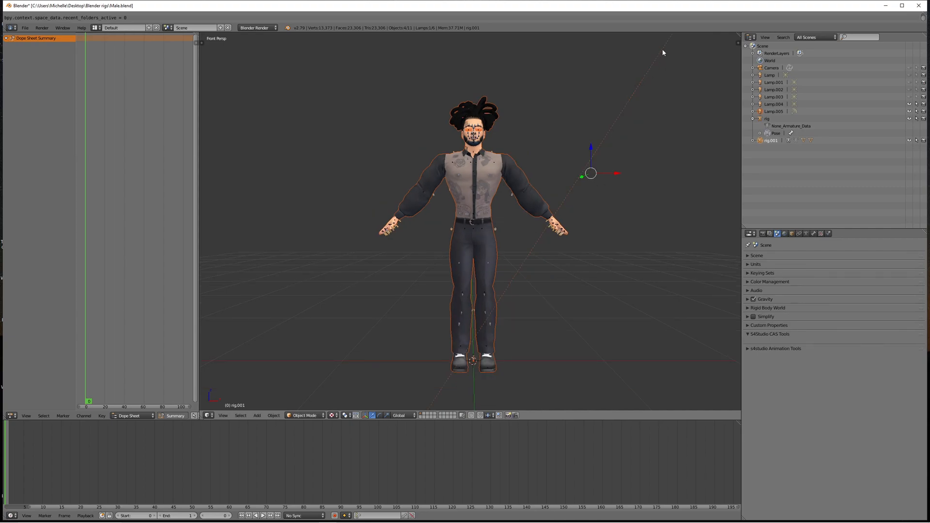
pyautogui.scroll(-4, 648, 119)
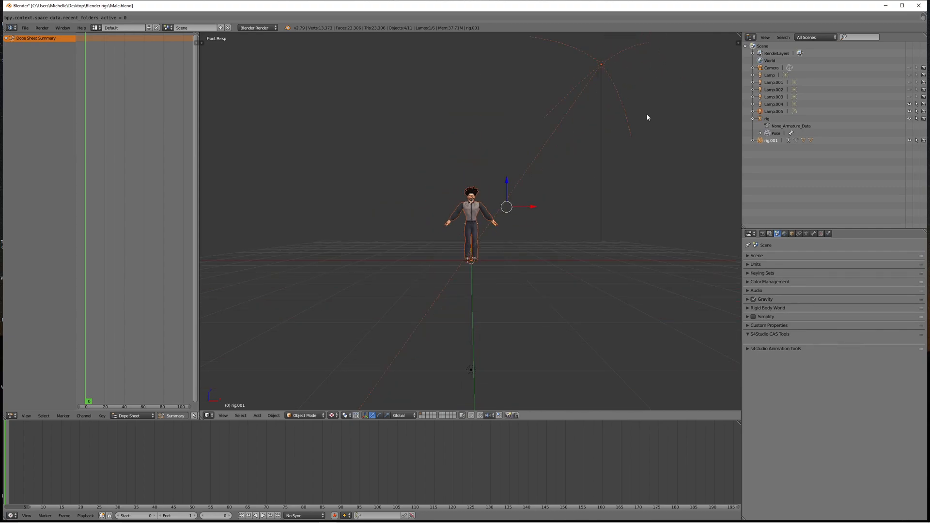
pyautogui.click(773, 112)
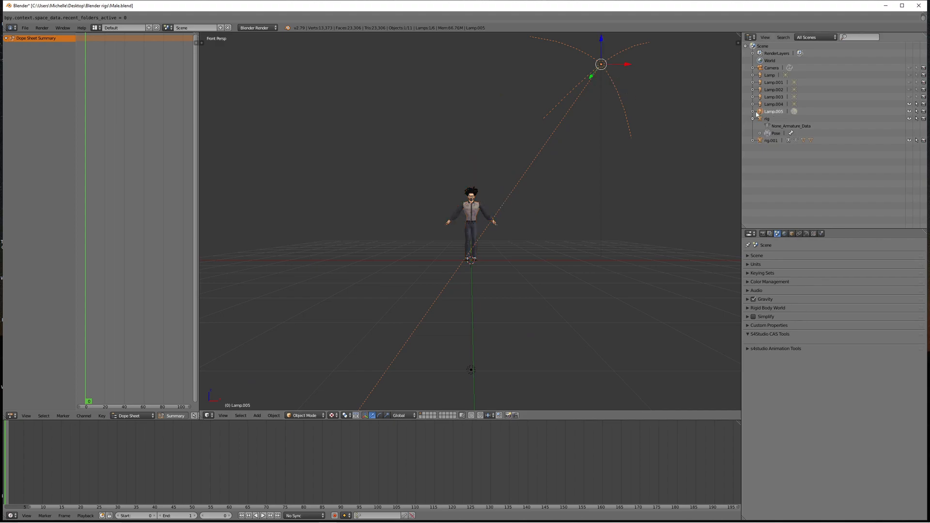
pyautogui.rightClick(776, 112)
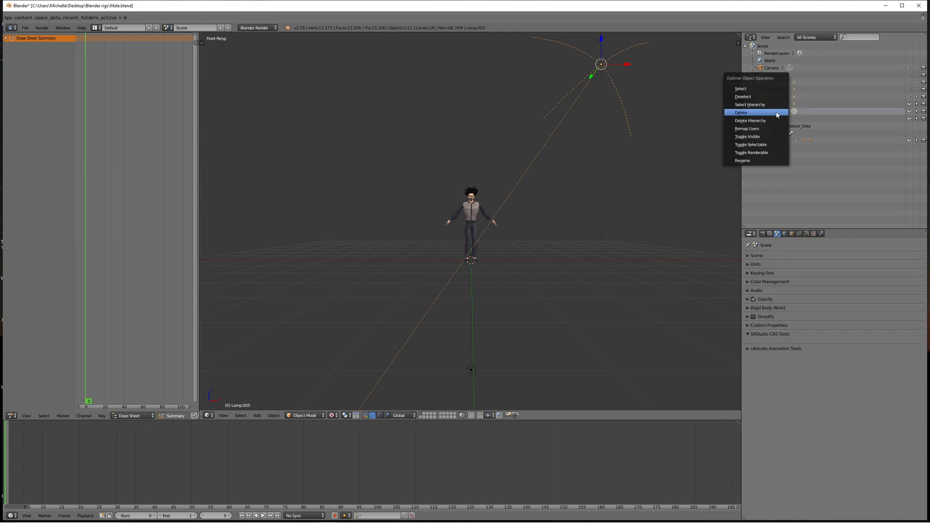
pyautogui.click(774, 112)
pyautogui.scroll(10, 585, 226)
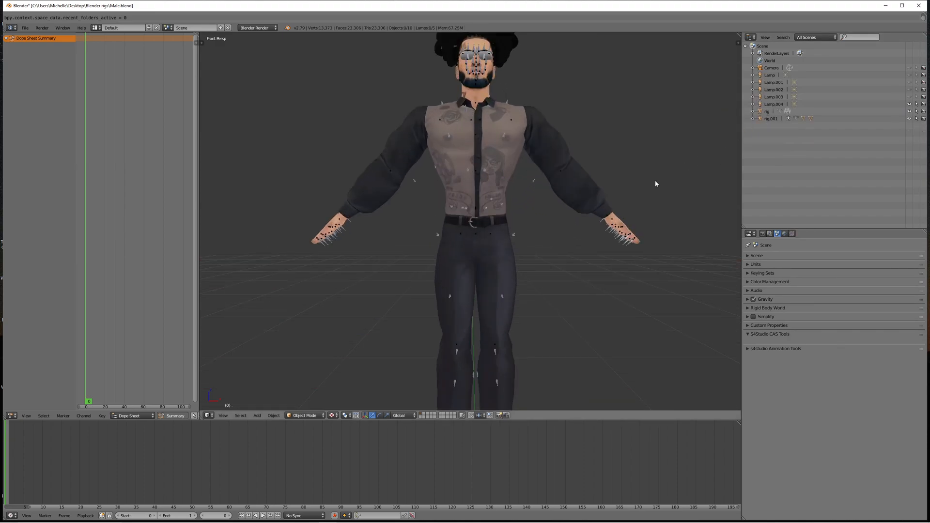
pyautogui.scroll(-2, 655, 180)
# Step: Delete the imported armature rig.001, keeping the original rig and the Sim's meshes
pyautogui.click(753, 111)
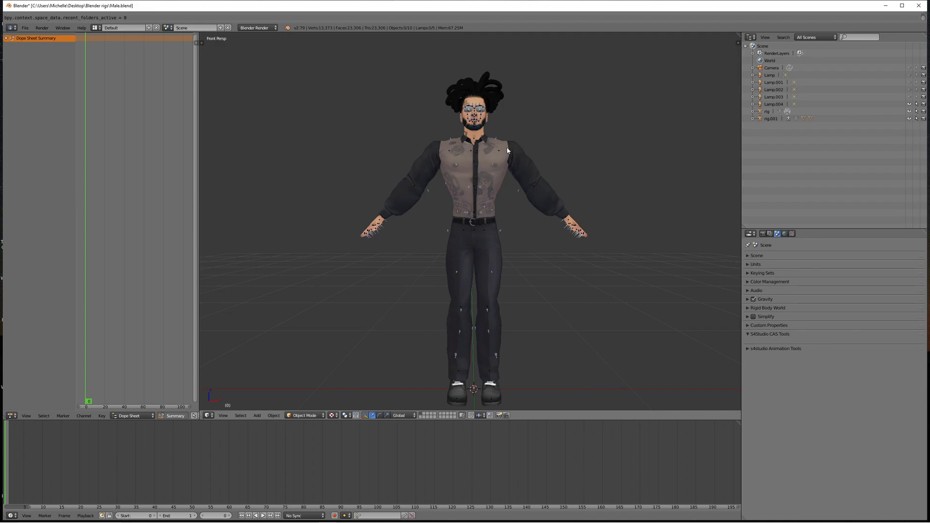
pyautogui.moveTo(546, 144); pyautogui.dragTo(577, 141, button='middle')
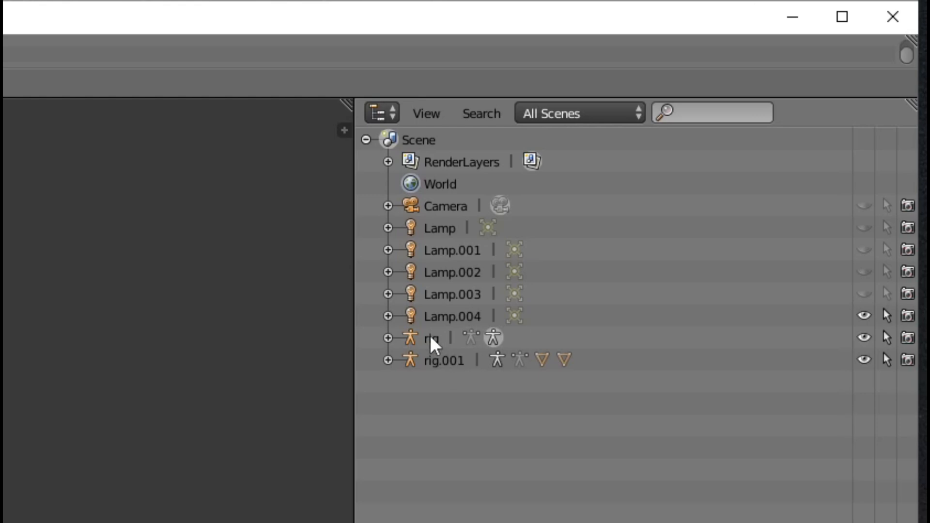
pyautogui.rightClick(442, 365)
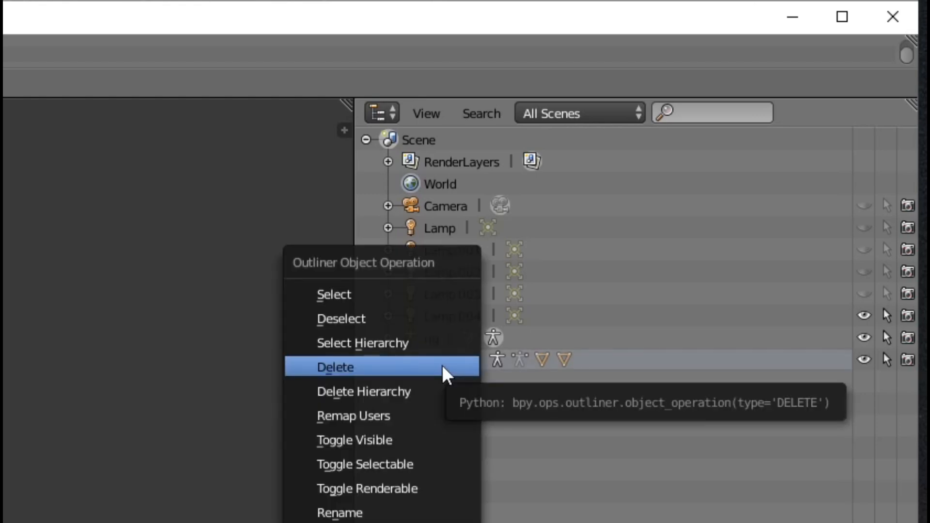
pyautogui.click(442, 367)
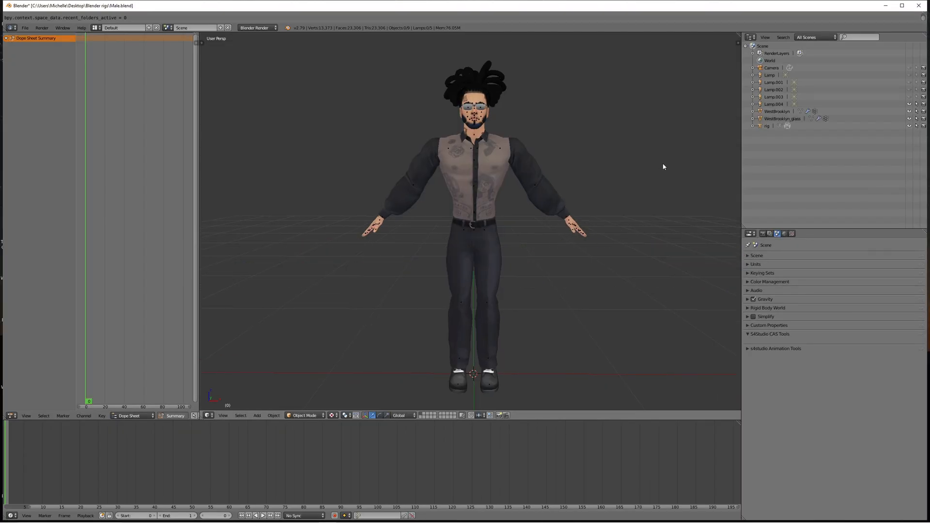
# Step: Remove the imported material from the WestBrooklyn mesh and give it a new material named West
pyautogui.click(776, 111)
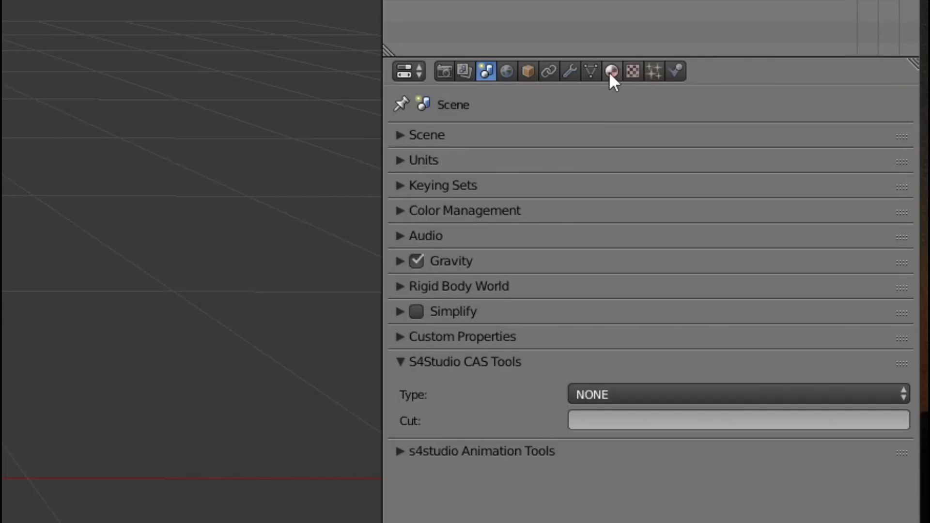
pyautogui.click(611, 72)
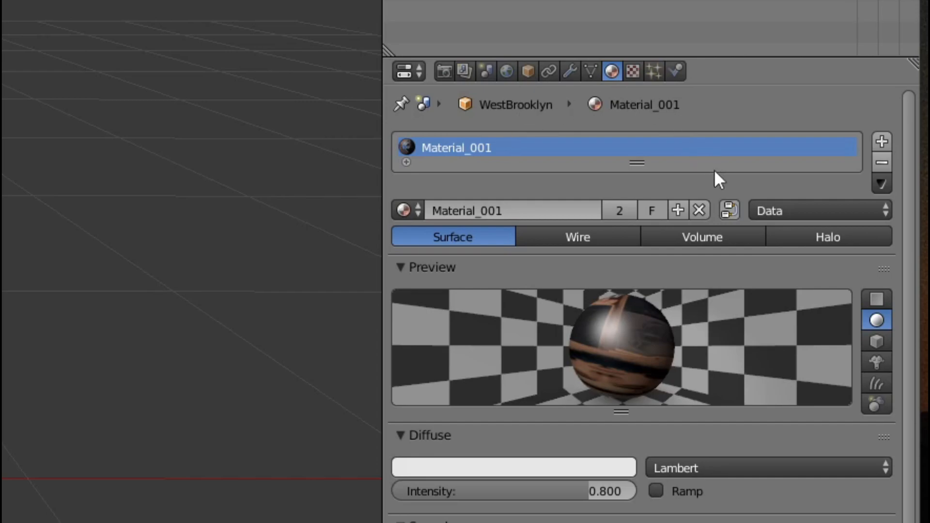
pyautogui.click(883, 167)
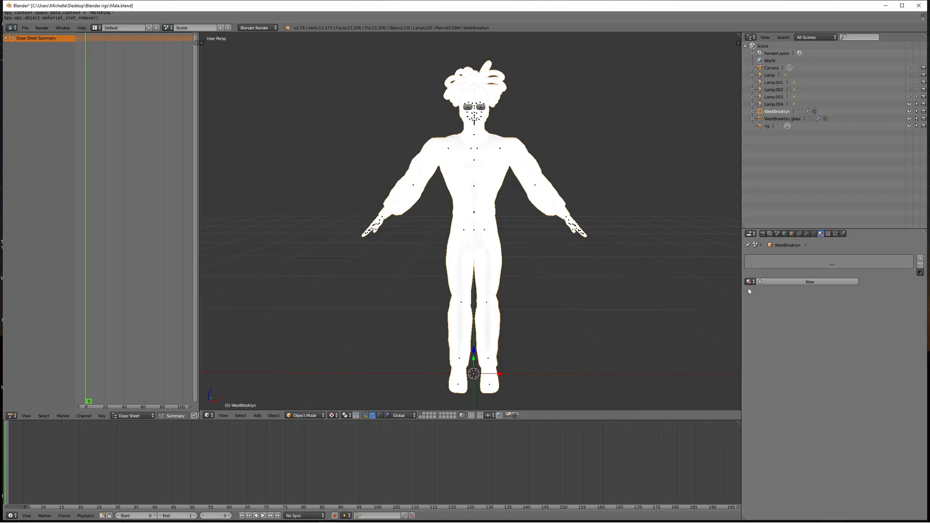
pyautogui.click(777, 283)
pyautogui.doubleClick(776, 282)
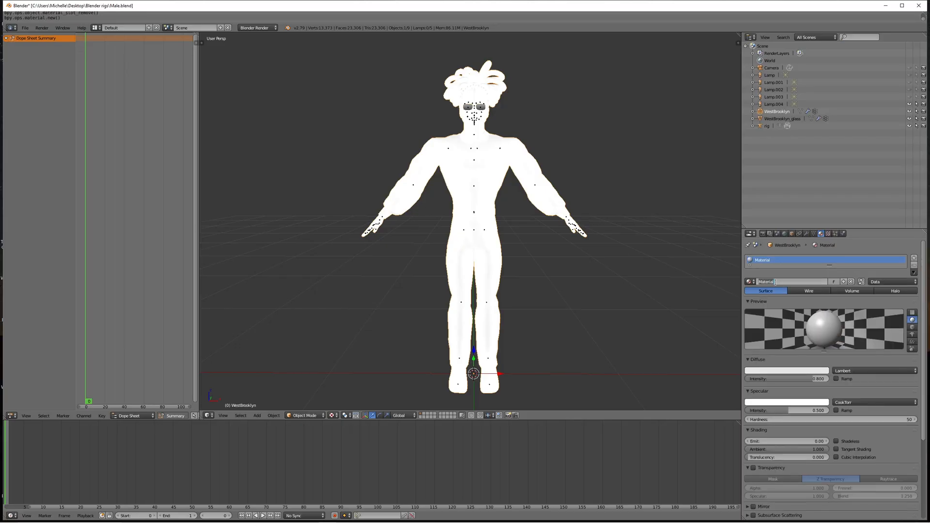
pyautogui.write('West')
pyautogui.press('Return')
# Step: Enable transparency on the West material and set its alpha to 0
pyautogui.scroll(-5, 801, 317)
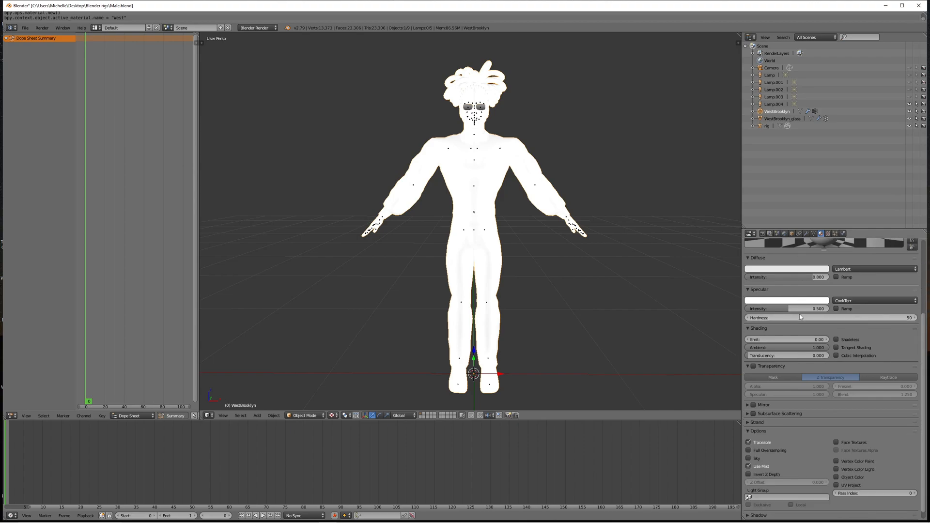
pyautogui.click(754, 366)
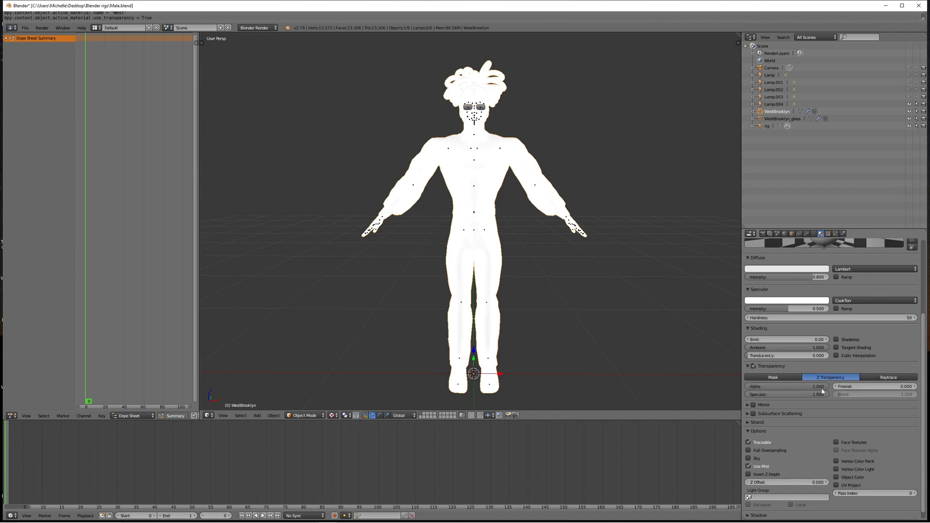
pyautogui.moveTo(822, 389); pyautogui.dragTo(747, 388)
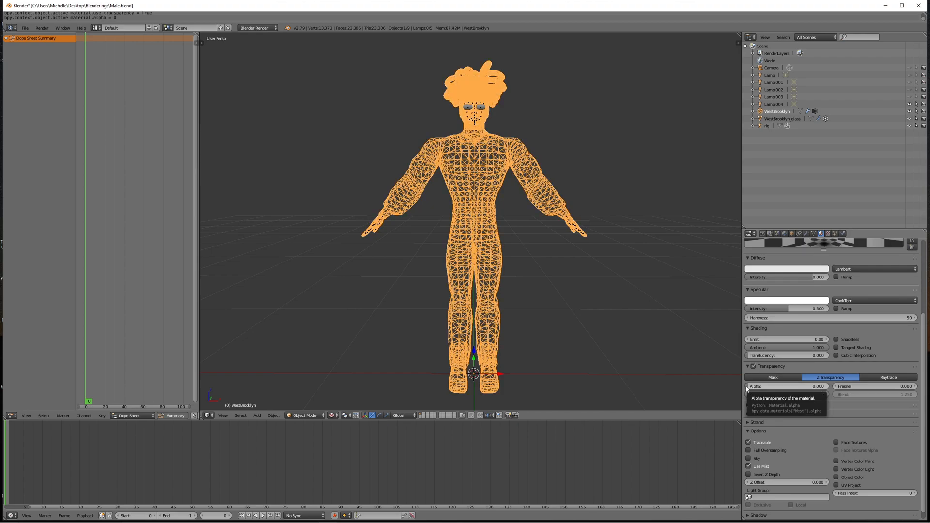
# Step: Assign the existing West material to the WestBrooklyn_glass mesh in place of Material_002
pyautogui.click(778, 119)
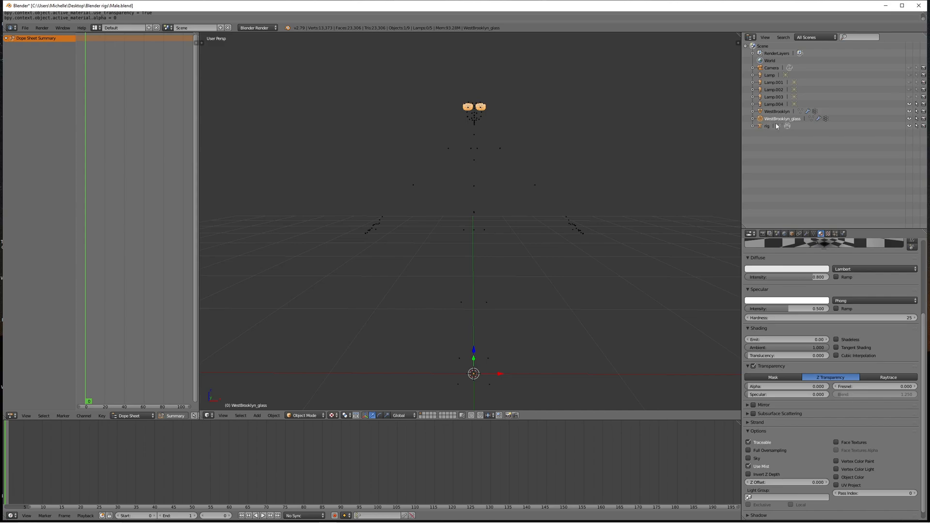
pyautogui.scroll(5, 778, 303)
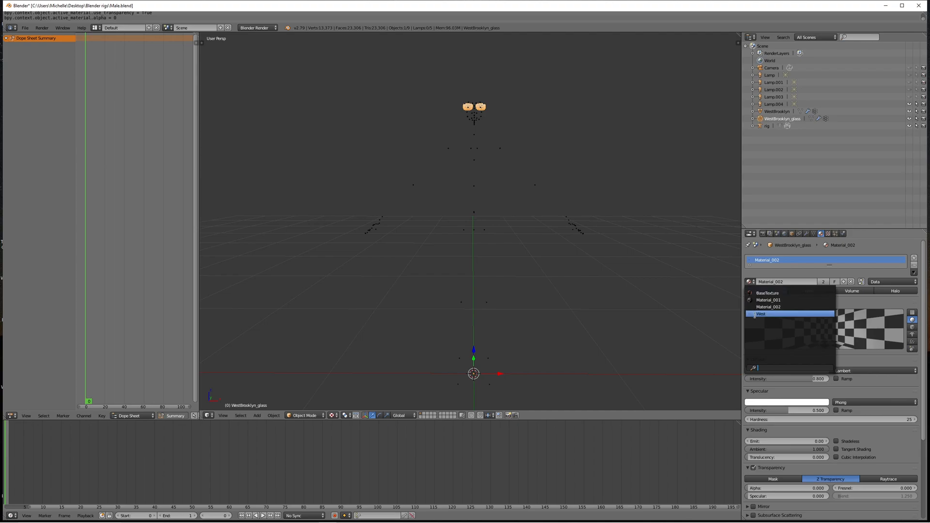
pyautogui.click(754, 315)
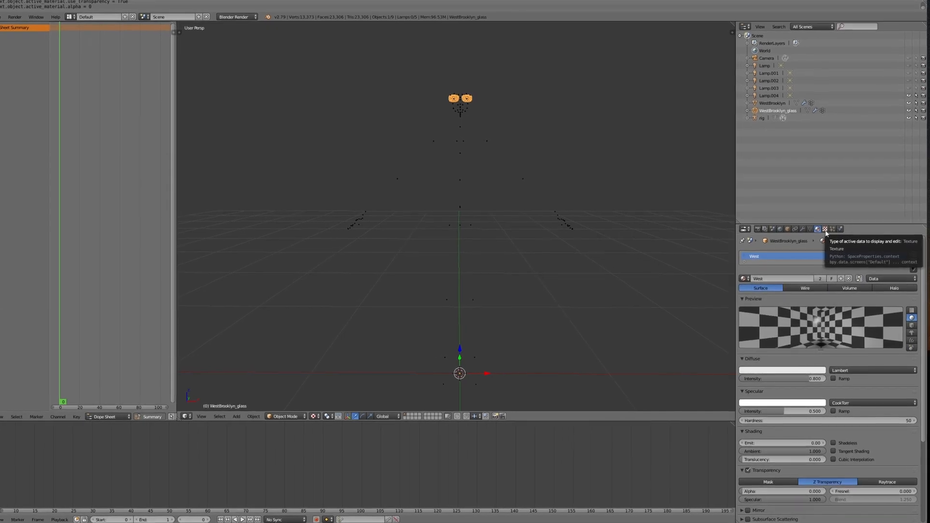
# Step: Add a new image texture to the West material and let it influence the diffuse alpha
pyautogui.click(828, 235)
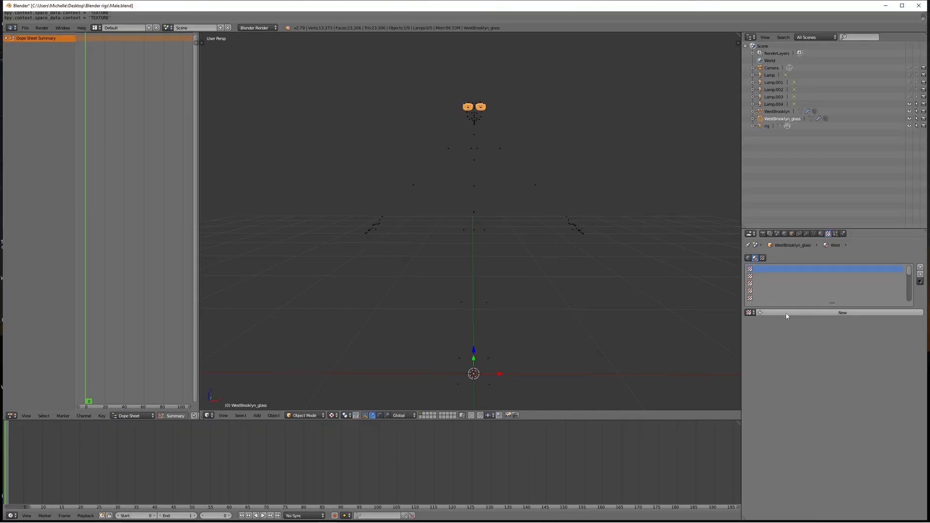
pyautogui.click(666, 256)
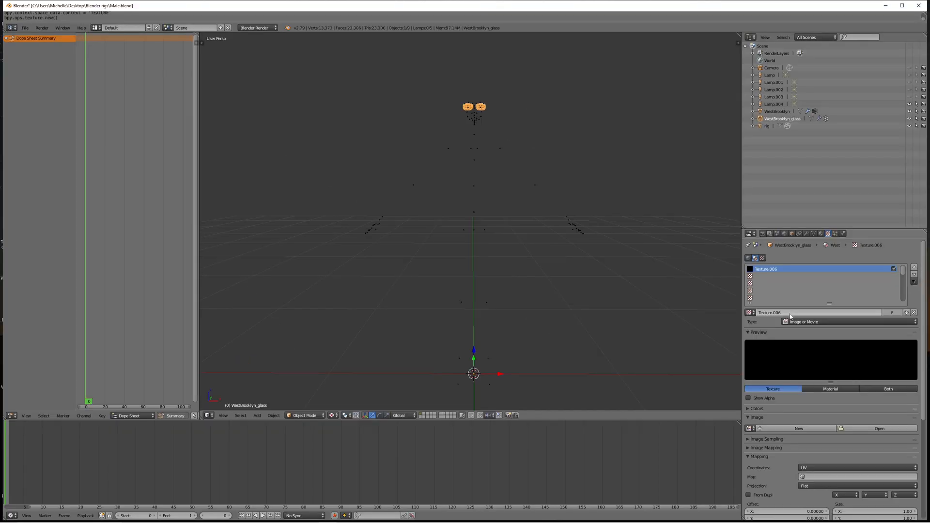
pyautogui.click(749, 332)
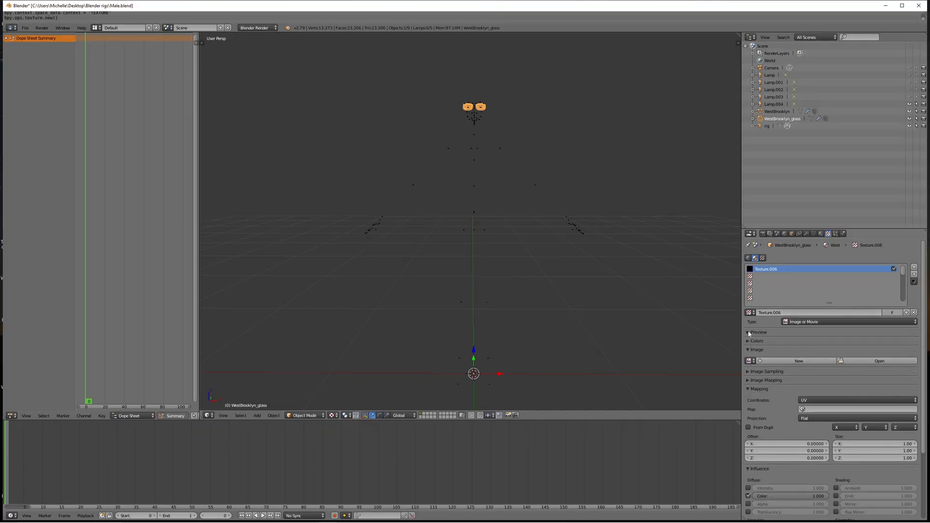
pyautogui.click(749, 333)
pyautogui.click(749, 333)
pyautogui.scroll(-3, 789, 349)
pyautogui.scroll(-2, 789, 350)
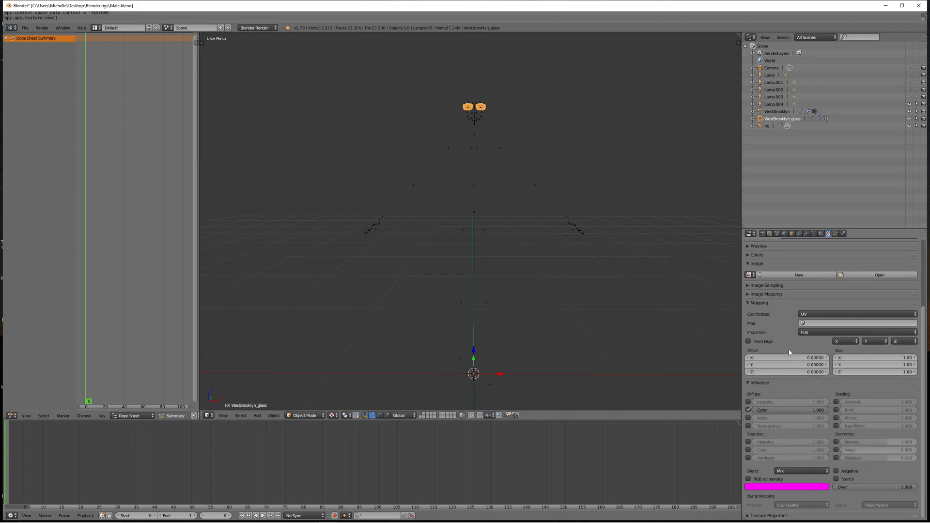
pyautogui.click(748, 418)
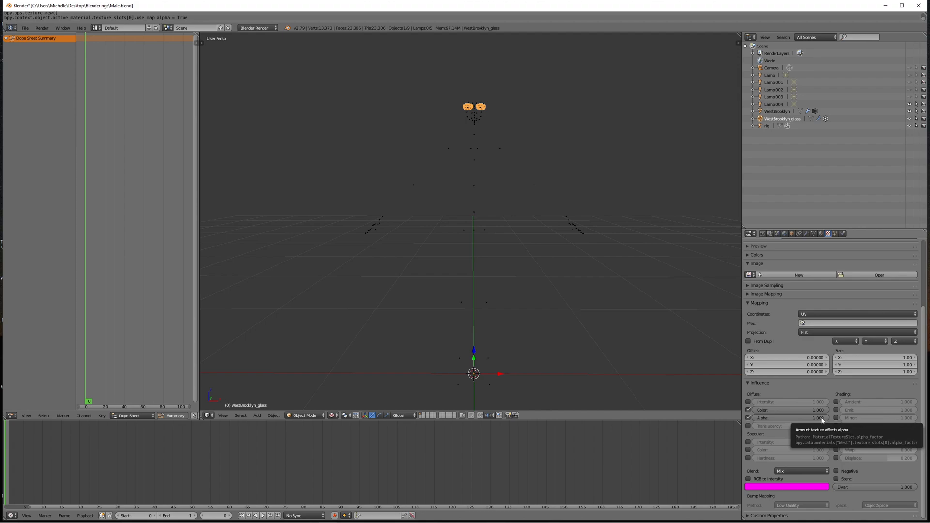
# Step: Load WestBrooklyn_diffuse.png from the West folder as the new texture's image
pyautogui.scroll(3, 813, 405)
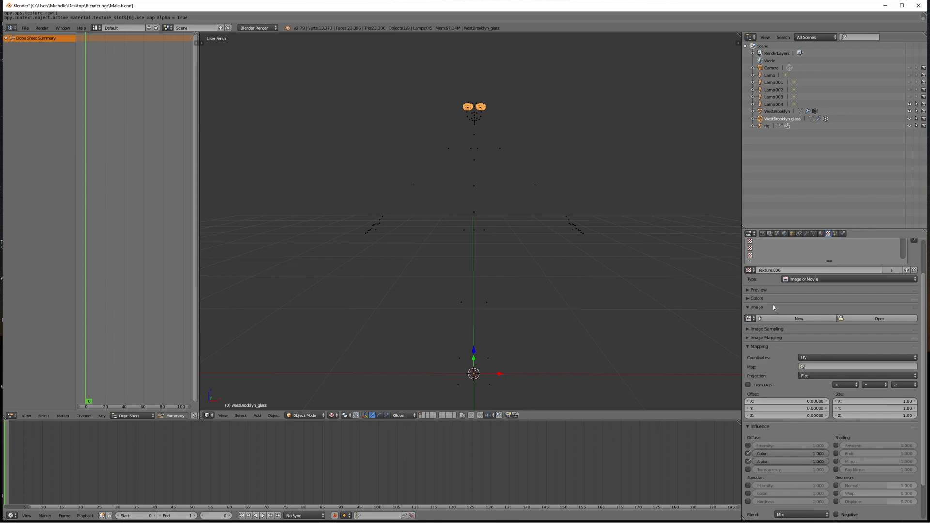
pyautogui.click(870, 319)
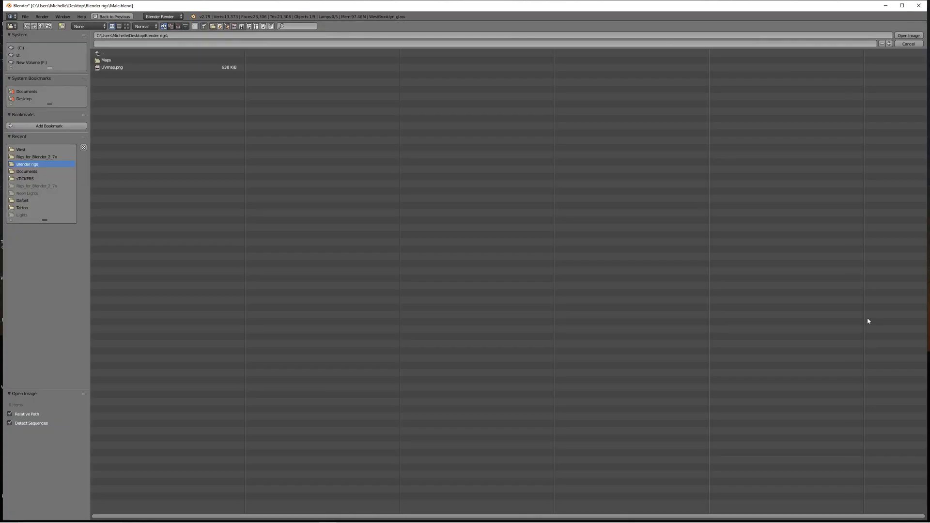
pyautogui.click(22, 150)
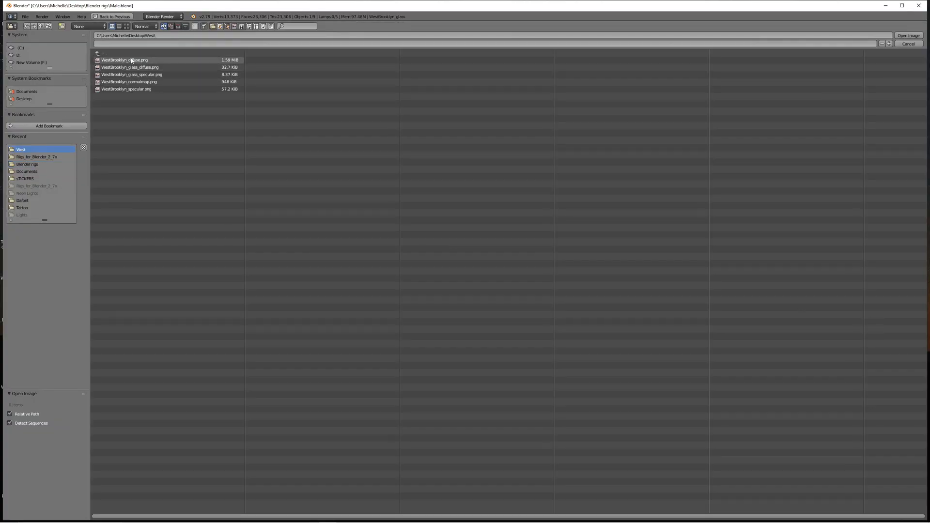
pyautogui.click(133, 61)
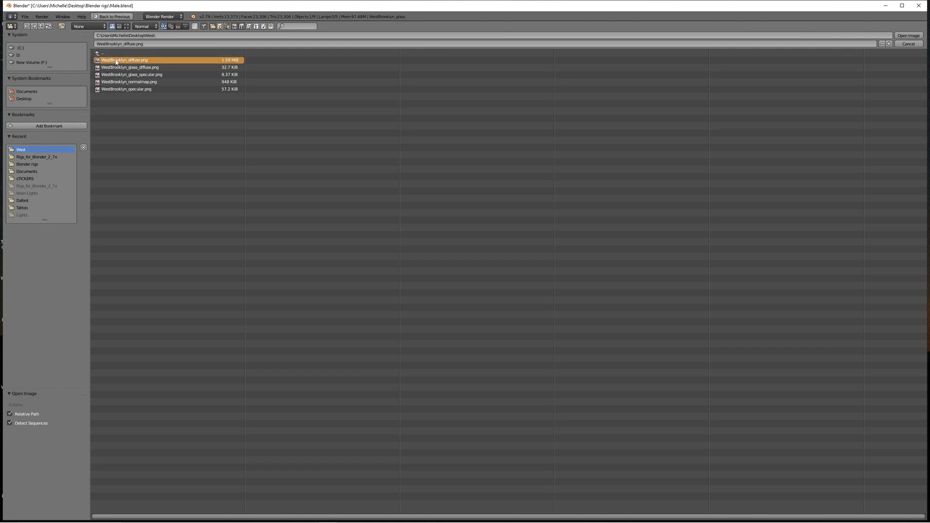
pyautogui.click(908, 36)
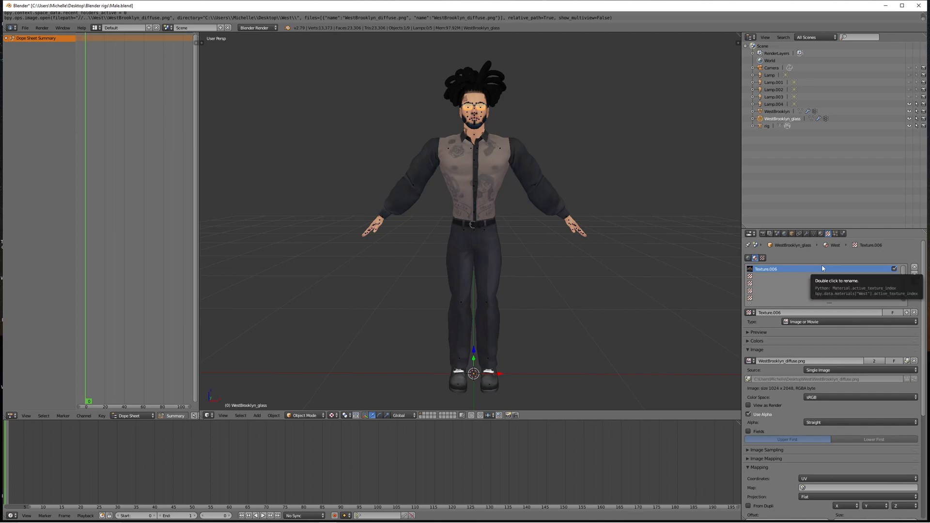
# Step: Preview the textured Sim in Rendered viewport shading and return the view to Material shading
pyautogui.scroll(-2, 647, 281)
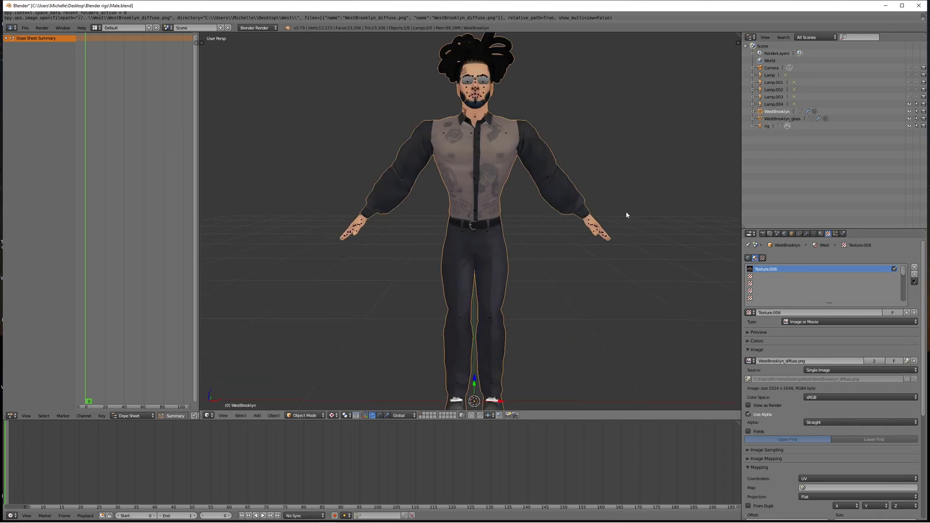
pyautogui.moveTo(627, 211)
pyautogui.mouseDown(button='middle')
pyautogui.moveTo(656, 231)
pyautogui.moveTo(623, 210)
pyautogui.mouseUp(button='middle')
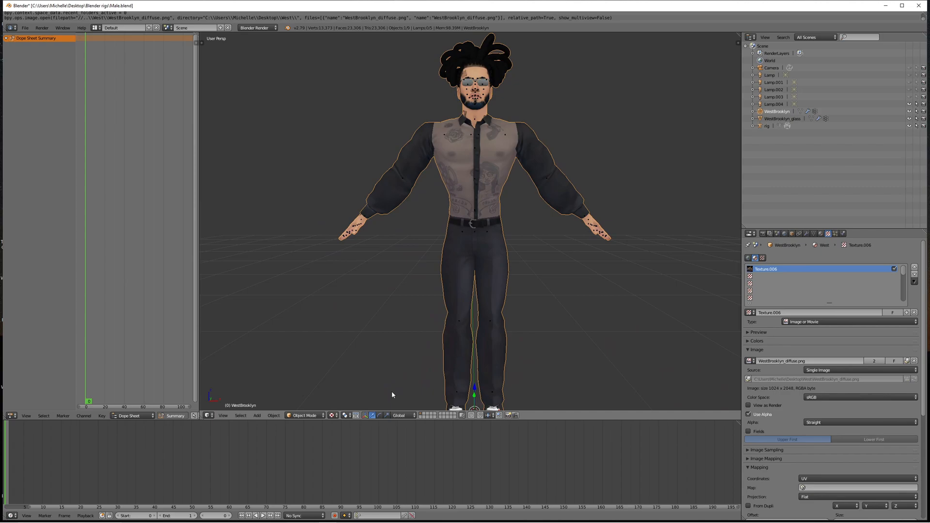
pyautogui.click(333, 415)
pyautogui.click(342, 366)
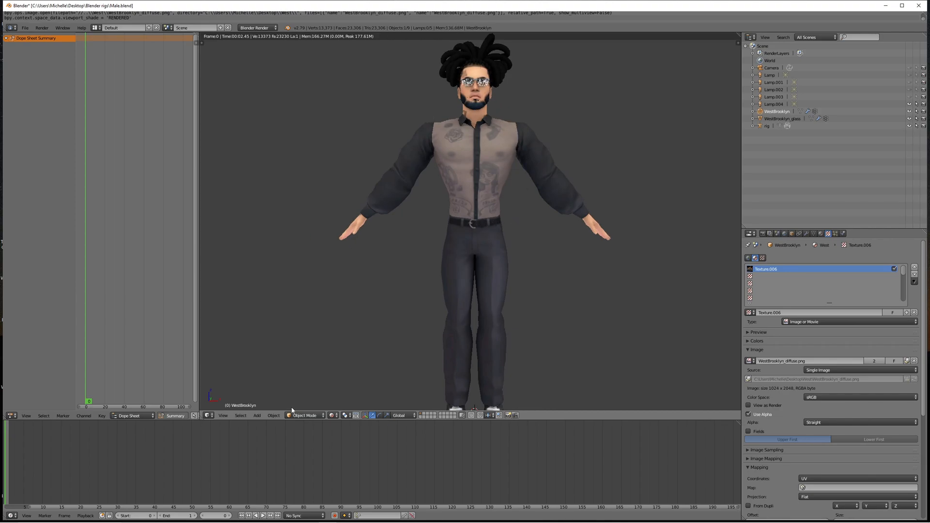
pyautogui.click(333, 416)
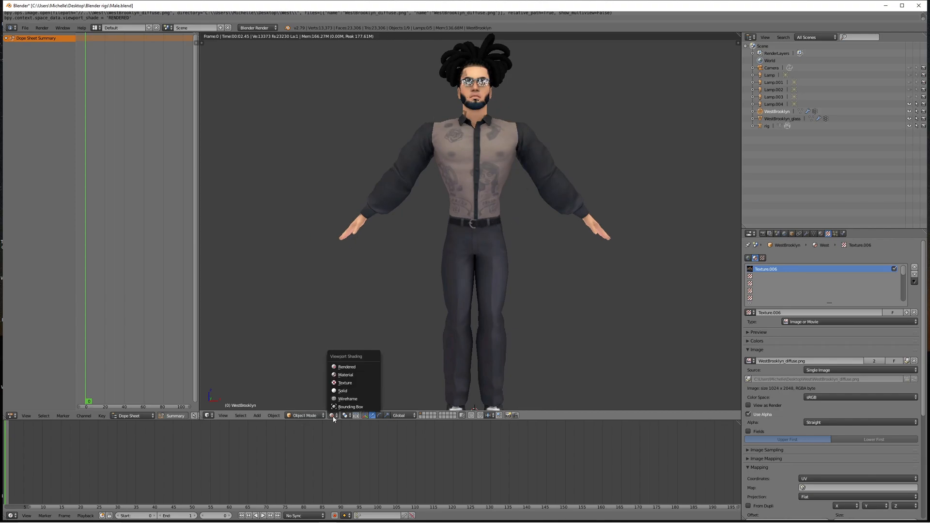
pyautogui.click(337, 375)
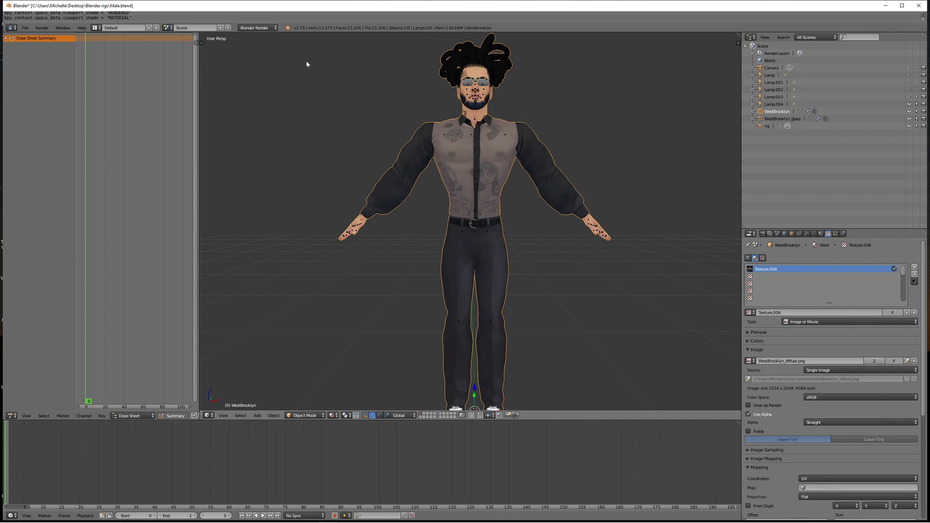
# Step: Switch the render engine to Cycles Render and enable nodes for the West material
pyautogui.click(252, 28)
pyautogui.click(256, 53)
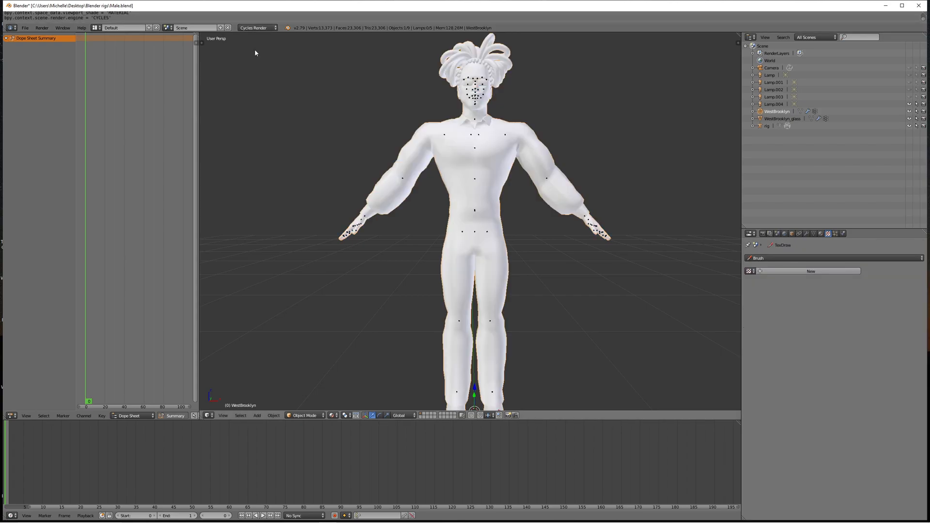
pyautogui.click(821, 234)
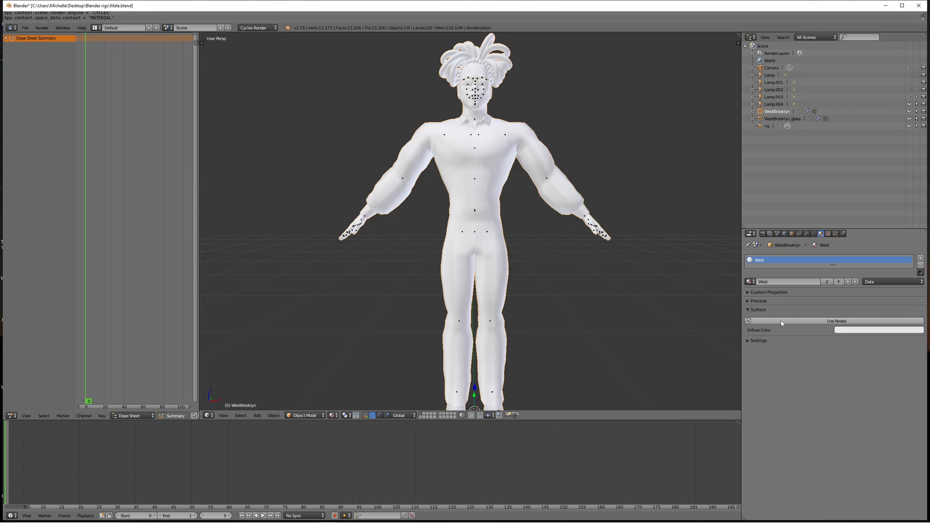
pyautogui.click(815, 321)
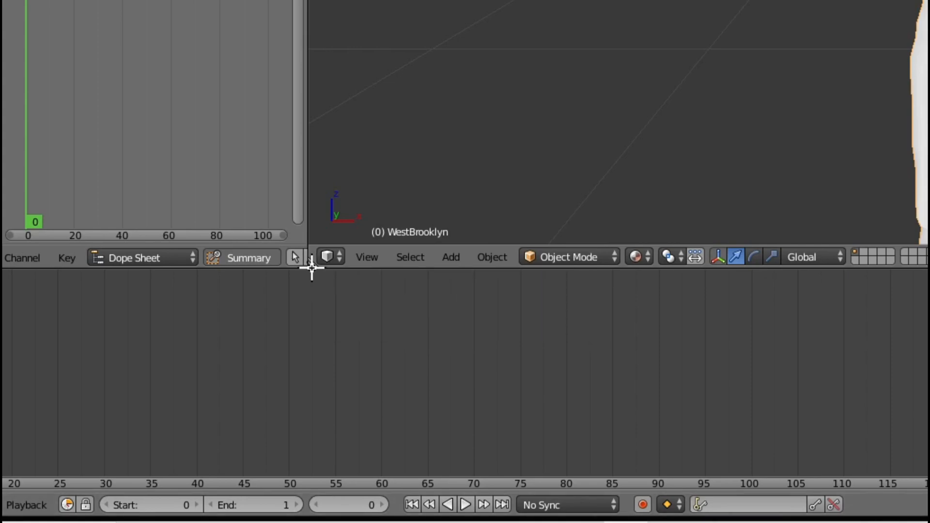
# Step: Split the 3D view horizontally, shrink the timeline for more room, and turn the lower area into a Node Editor
pyautogui.moveTo(315, 265); pyautogui.dragTo(216, 284)
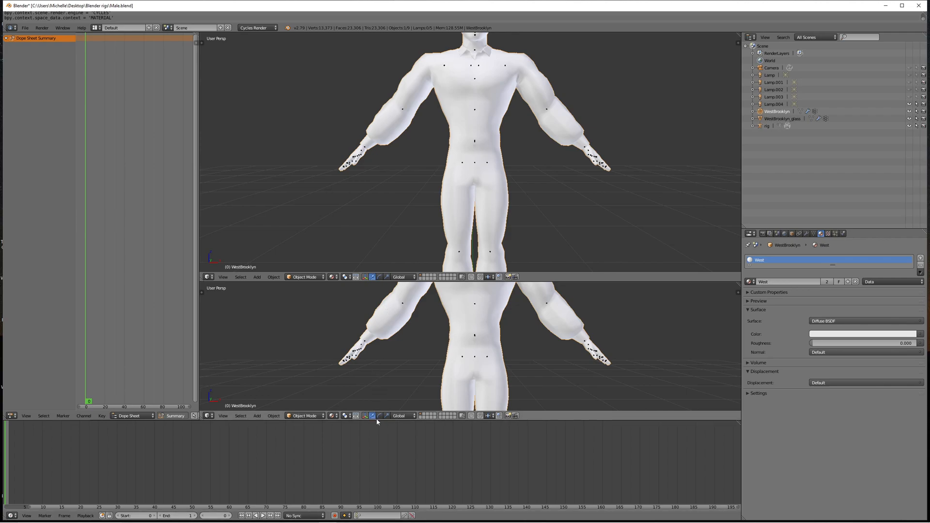
pyautogui.moveTo(375, 419); pyautogui.dragTo(365, 503)
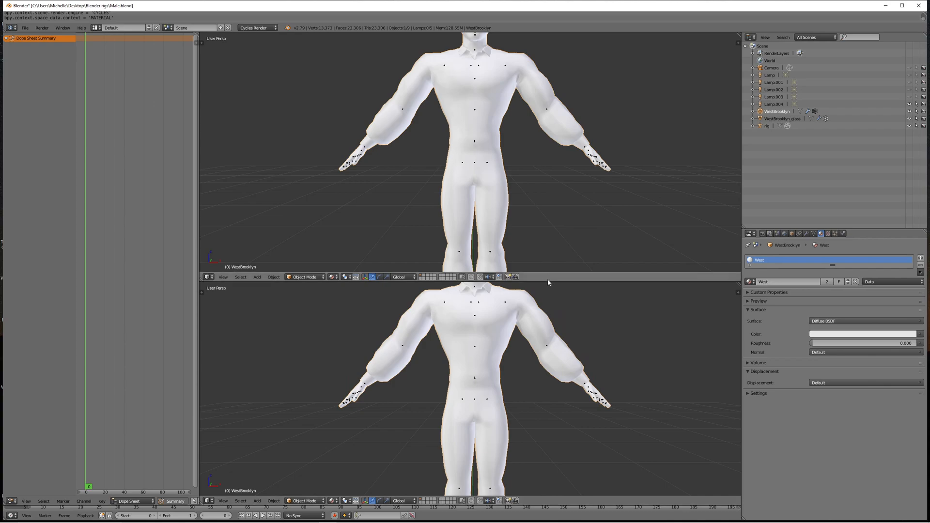
pyautogui.moveTo(543, 282); pyautogui.dragTo(543, 308)
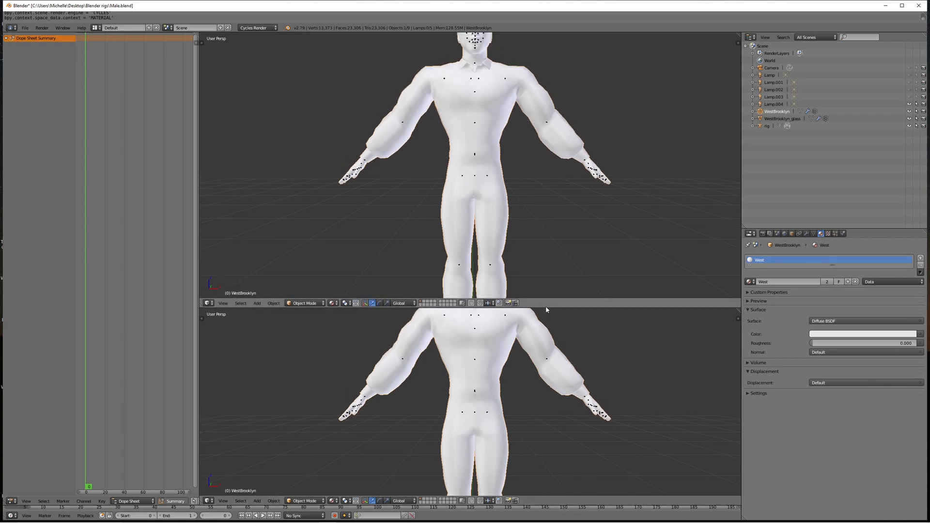
pyautogui.click(207, 501)
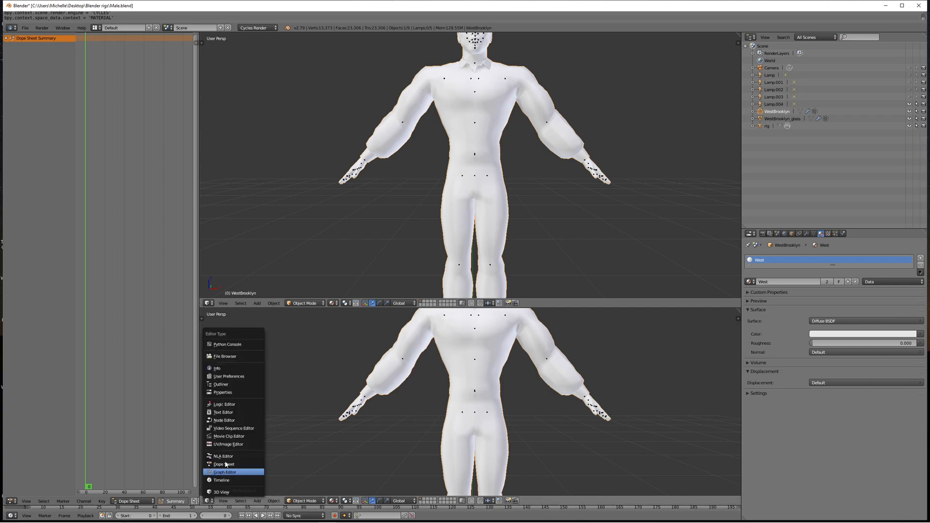
pyautogui.click(219, 421)
pyautogui.scroll(5, 417, 401)
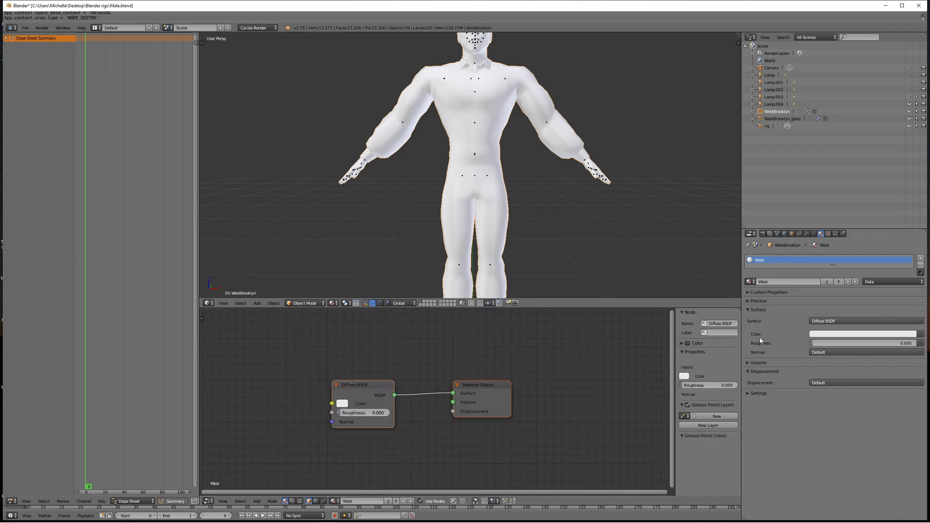
# Step: Feed the West material's Diffuse color from an Image Texture using WestBrooklyn_diffuse.png
pyautogui.click(921, 335)
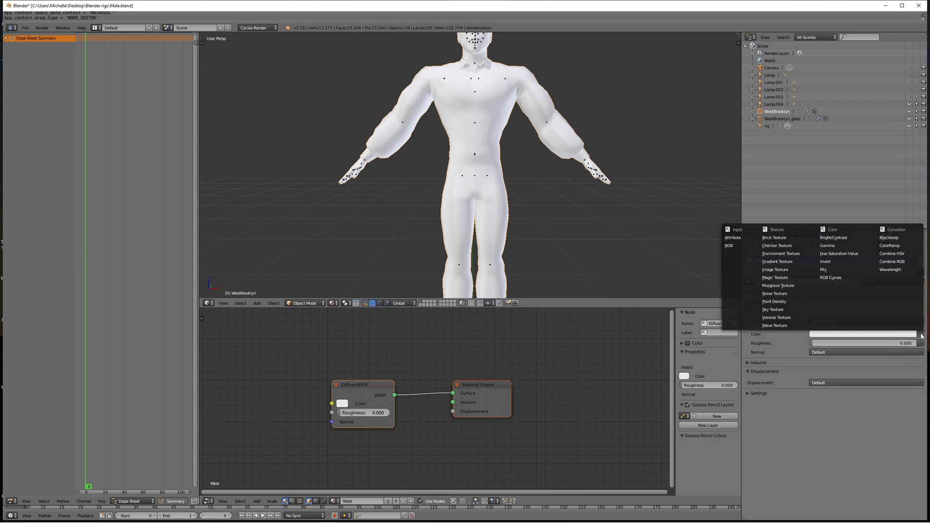
pyautogui.click(780, 270)
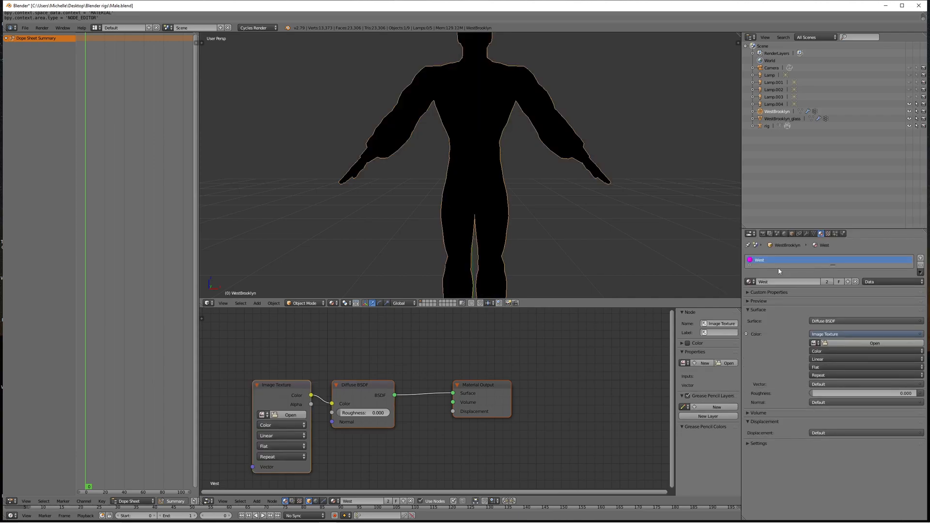
pyautogui.click(814, 344)
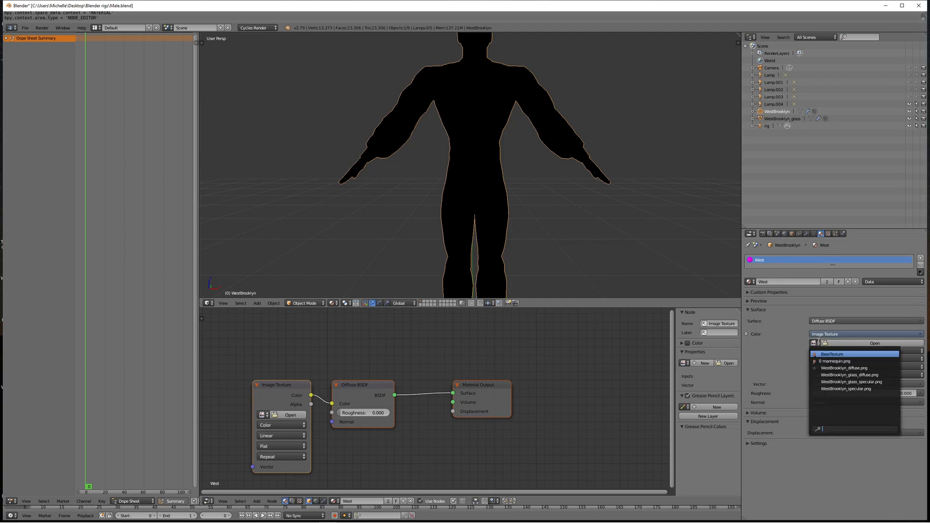
pyautogui.click(845, 368)
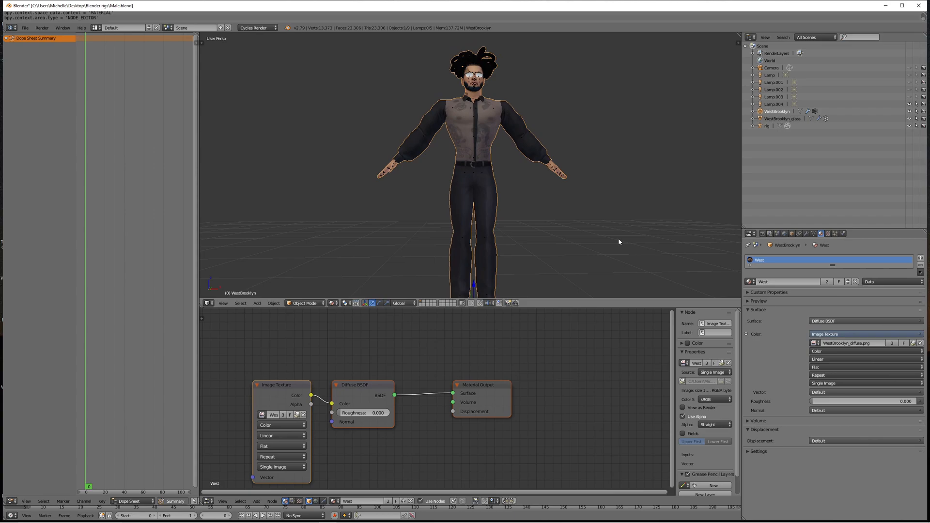
pyautogui.scroll(-1, 618, 237)
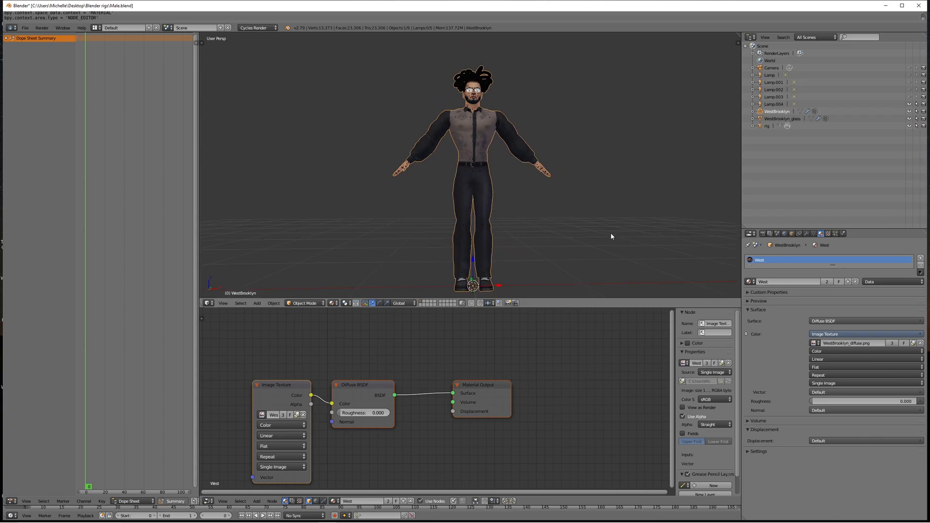
pyautogui.moveTo(610, 235); pyautogui.dragTo(609, 110, button='middle')
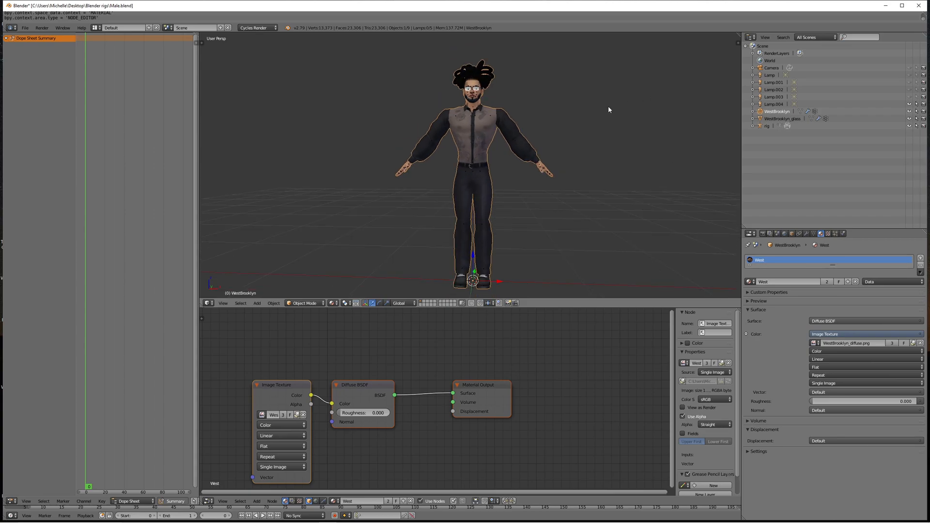
# Step: Give WestBrooklyn_glass its own copy of the West material and name it WestGlass
pyautogui.click(781, 119)
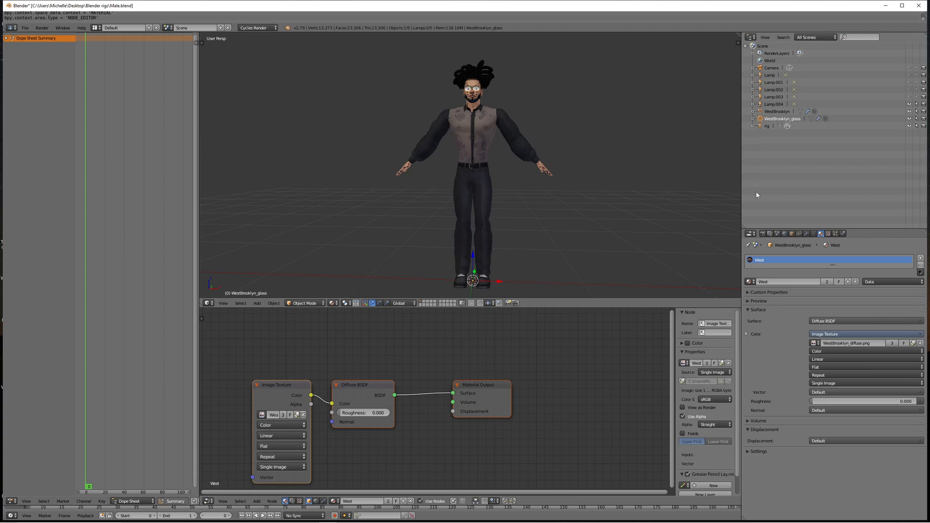
pyautogui.click(848, 282)
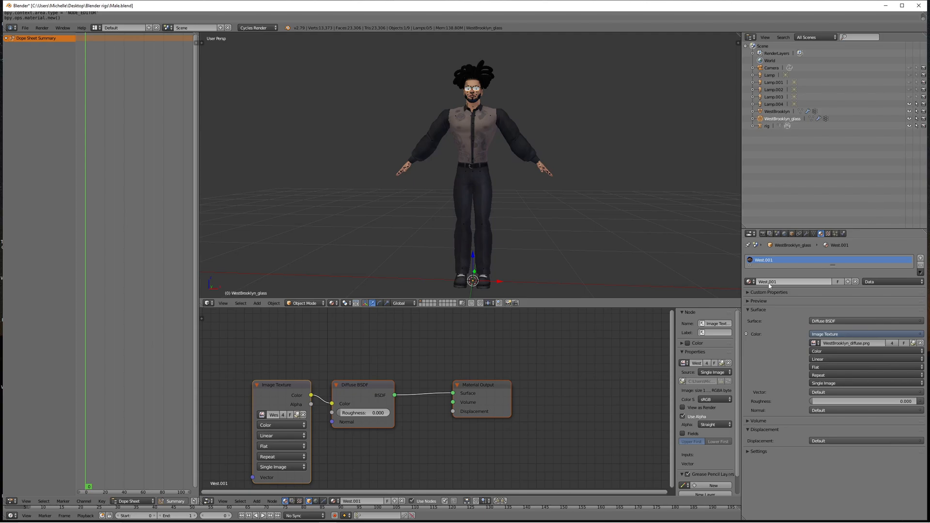
pyautogui.click(783, 283)
pyautogui.write('We')
pyautogui.press('Return')
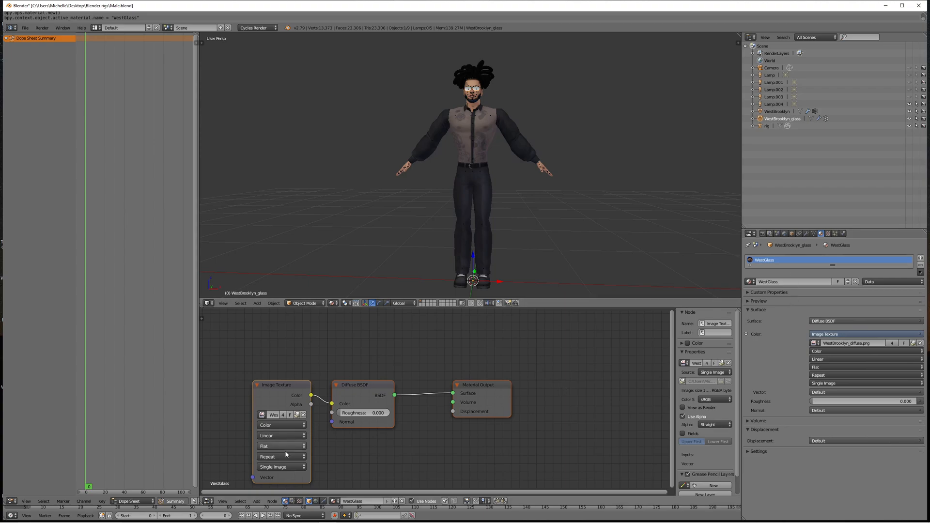
# Step: Add a Transparent BSDF node to the WestGlass material, placed above the Diffuse BSDF
pyautogui.click(260, 502)
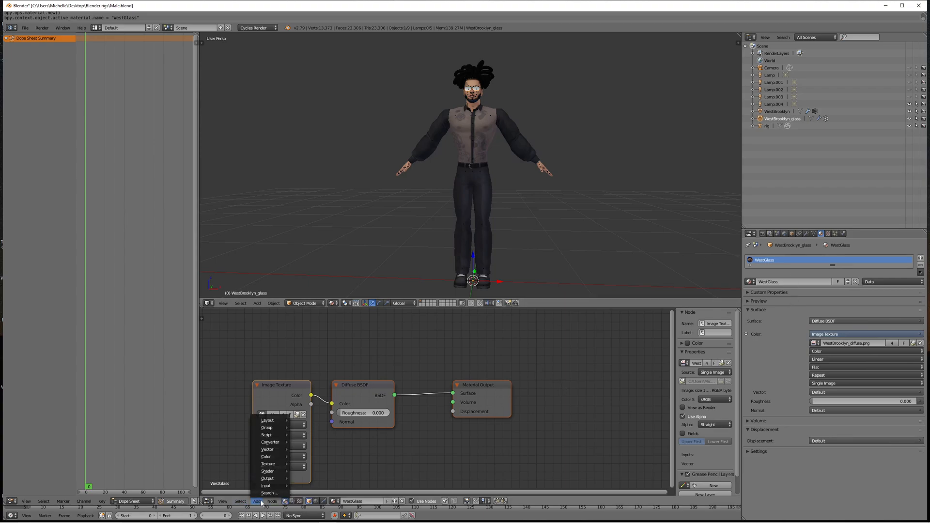
pyautogui.moveTo(265, 471)
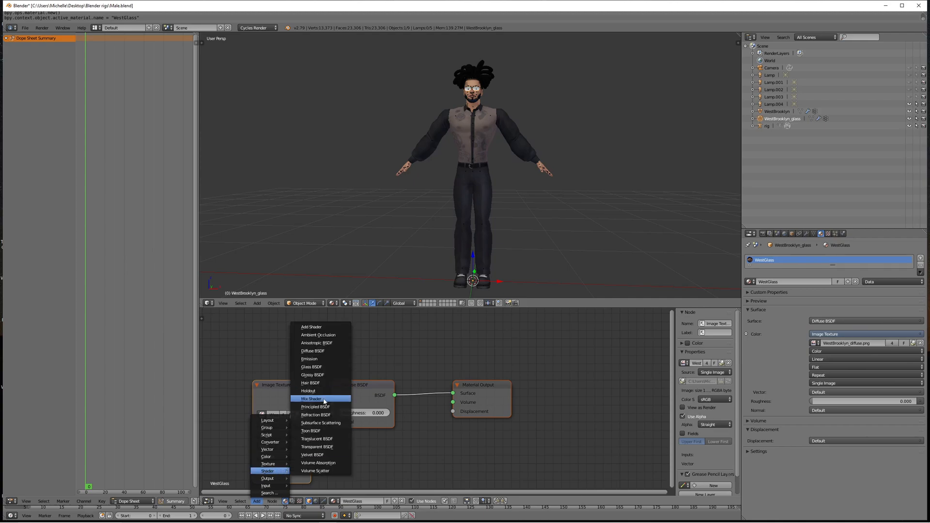
pyautogui.click(315, 449)
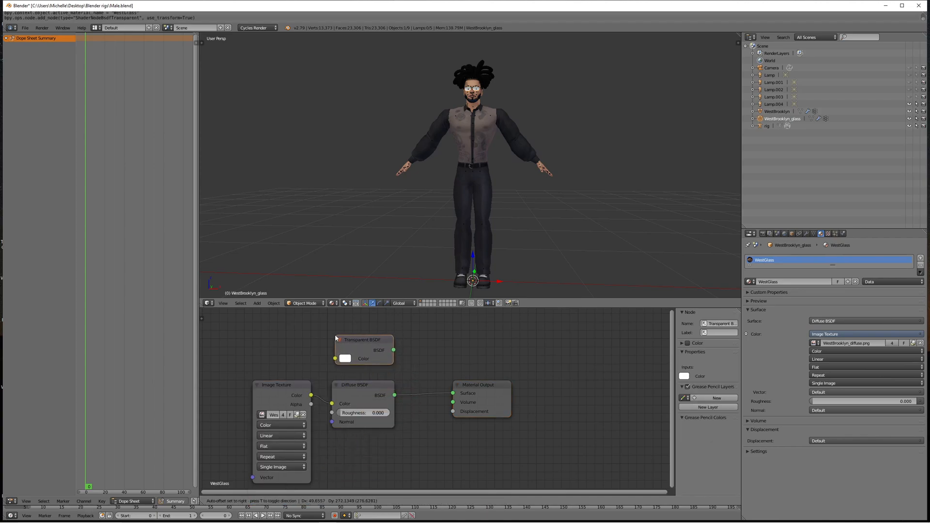
pyautogui.click(335, 336)
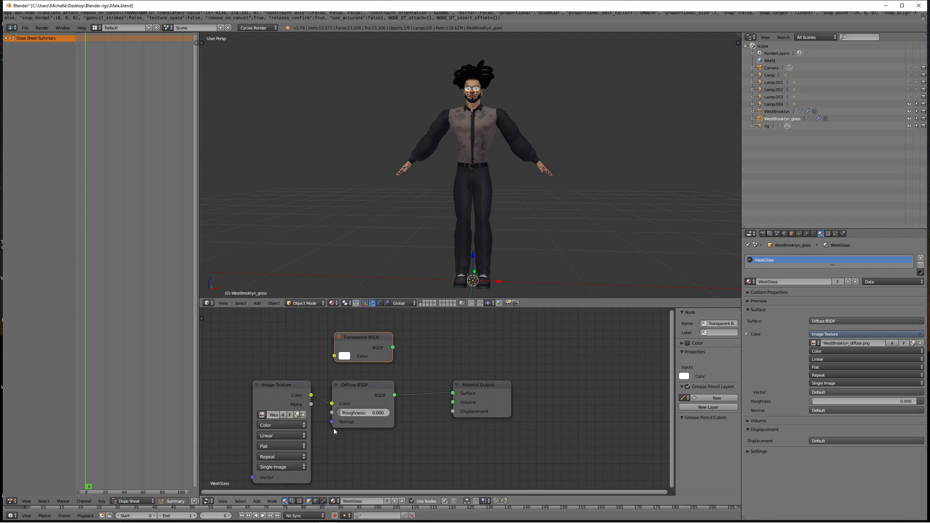
# Step: Insert a Mix Shader between the Diffuse BSDF and Material Output, and lower the Diffuse and Mix nodes to space them out
pyautogui.click(257, 501)
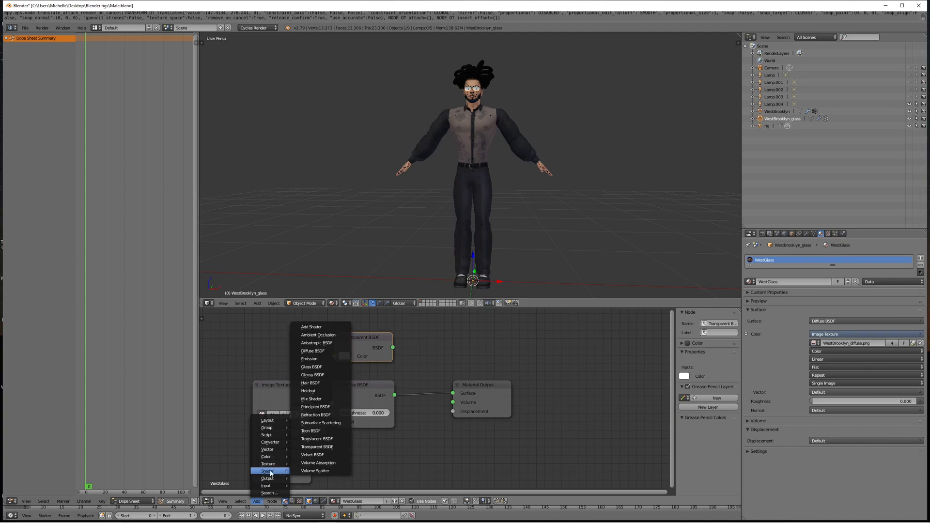
pyautogui.click(319, 402)
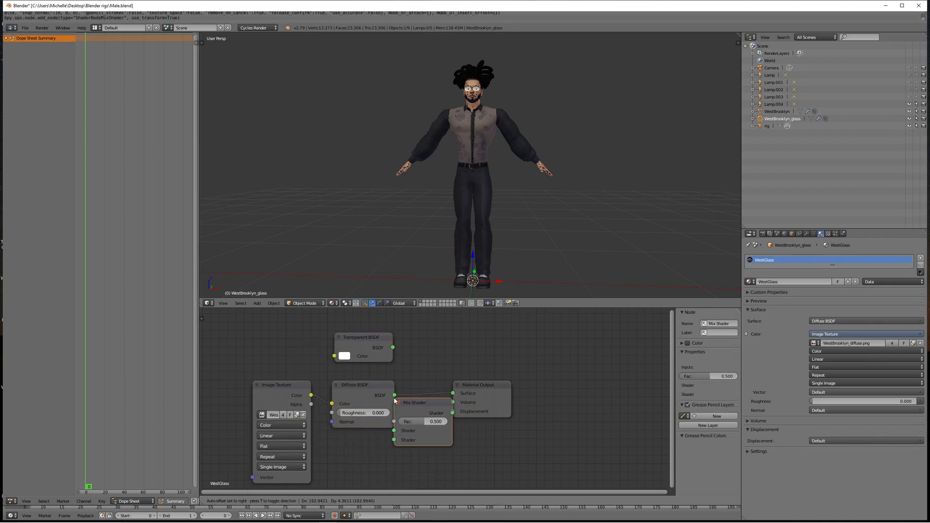
pyautogui.click(420, 397)
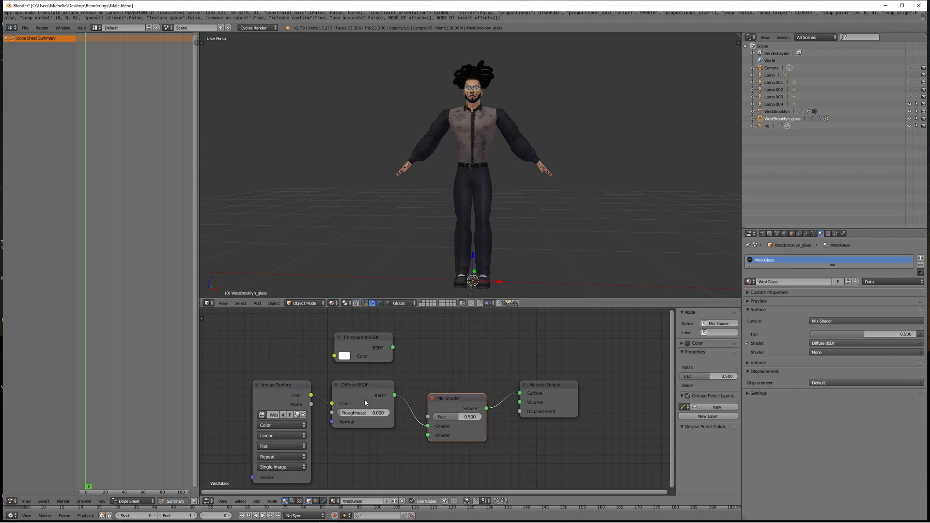
pyautogui.moveTo(367, 387); pyautogui.dragTo(366, 404)
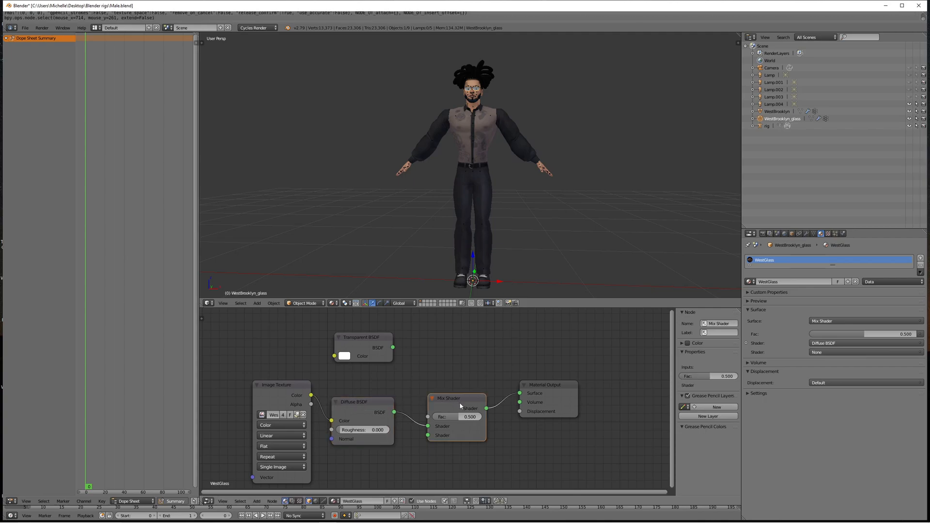
pyautogui.moveTo(460, 405); pyautogui.dragTo(464, 420)
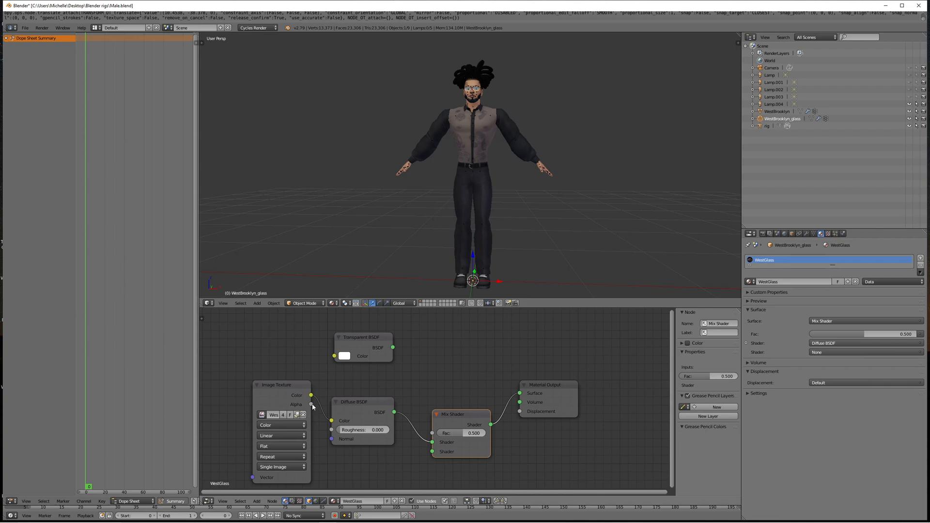
# Step: Link the image's Alpha to the Mix Shader's Fac, with Transparent BSDF in the first shader input and Diffuse BSDF in the second
pyautogui.moveTo(313, 406); pyautogui.dragTo(432, 433)
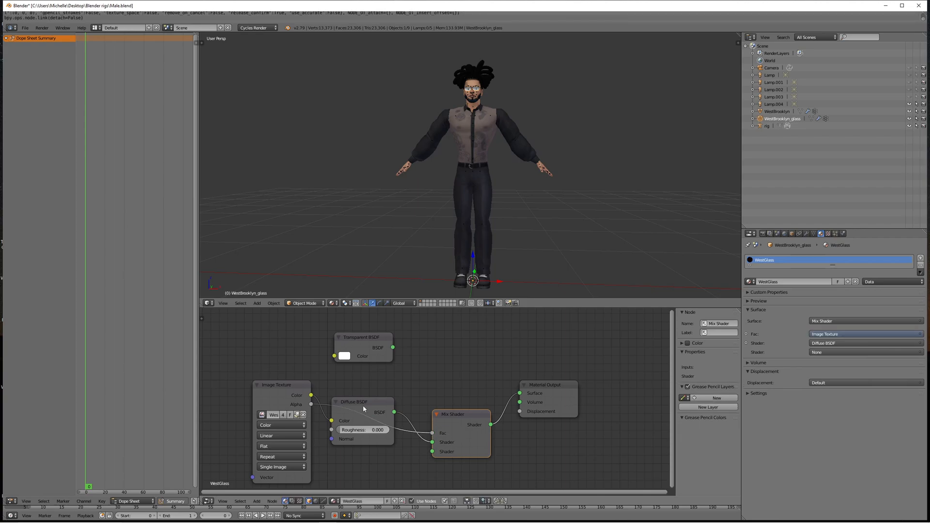
pyautogui.moveTo(361, 402); pyautogui.dragTo(359, 425)
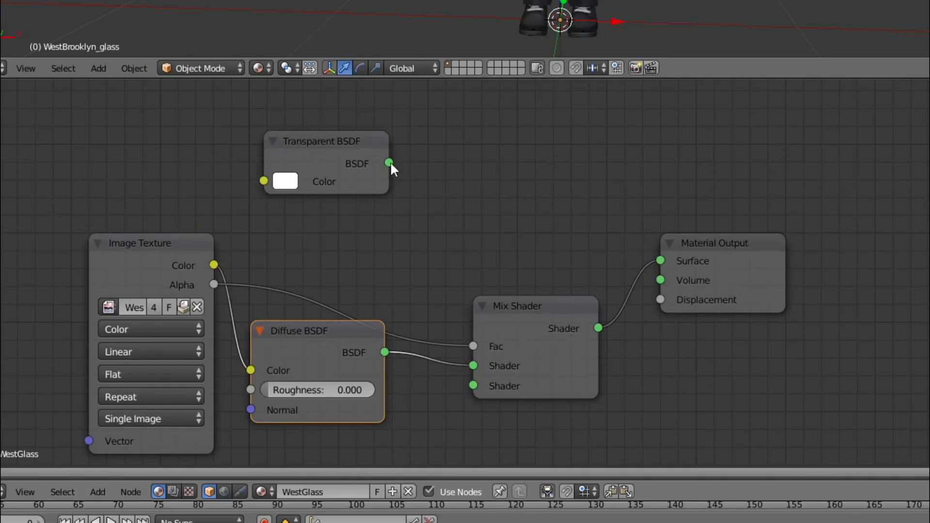
pyautogui.moveTo(393, 347); pyautogui.dragTo(407, 404)
pyautogui.moveTo(420, 283); pyautogui.dragTo(489, 373)
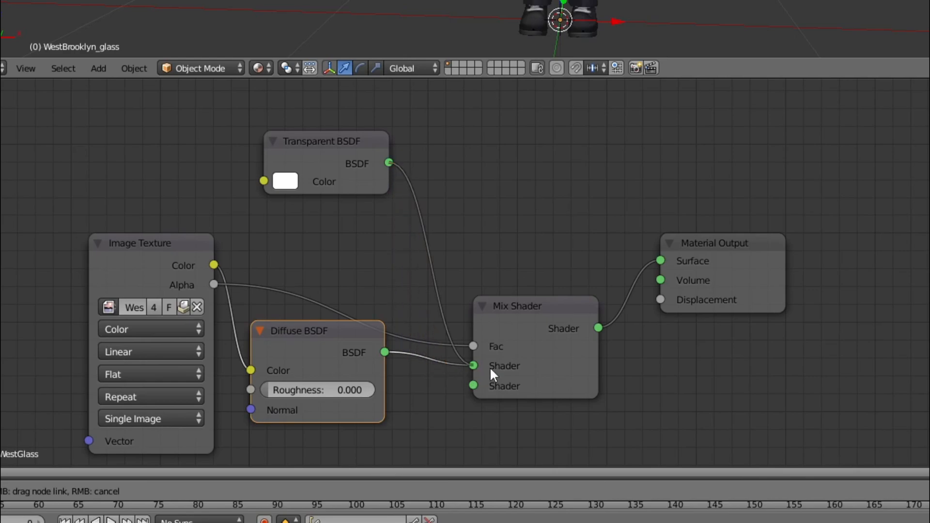
pyautogui.moveTo(489, 368); pyautogui.dragTo(462, 364)
pyautogui.moveTo(467, 365); pyautogui.dragTo(468, 366)
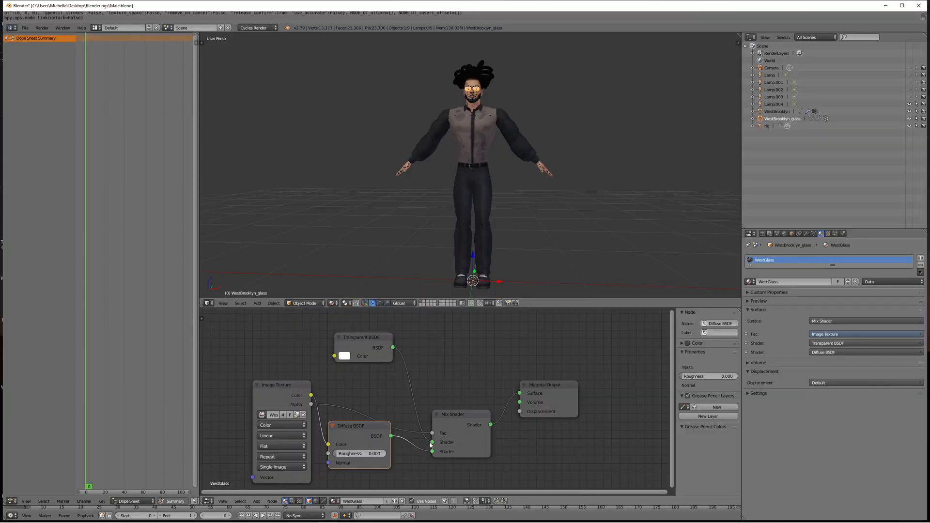
# Step: Preview the Sim's glasses in Rendered viewport shading to check the transparency
pyautogui.scroll(2, 537, 233)
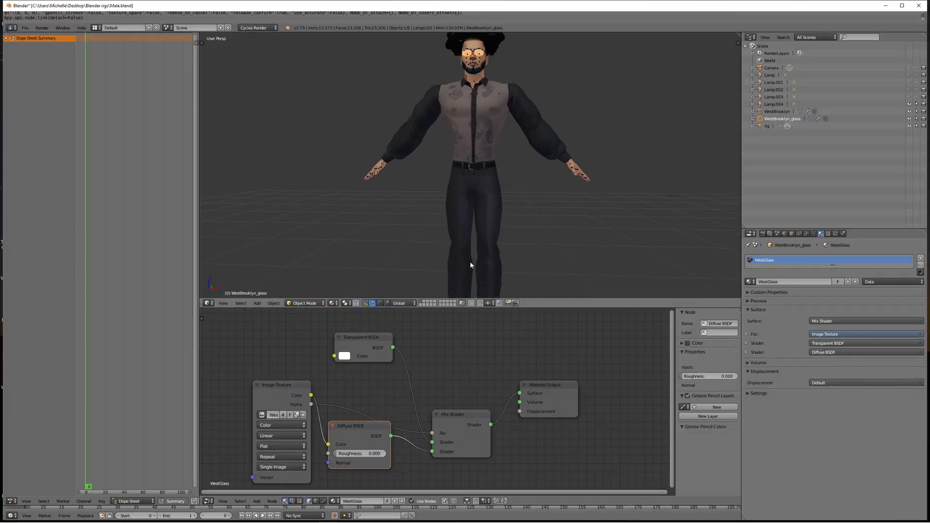
pyautogui.click(340, 302)
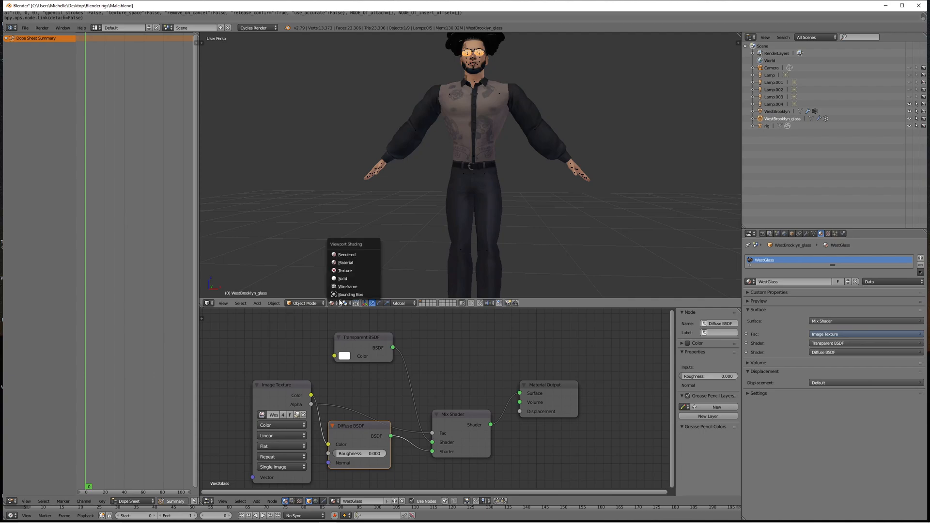
pyautogui.click(346, 255)
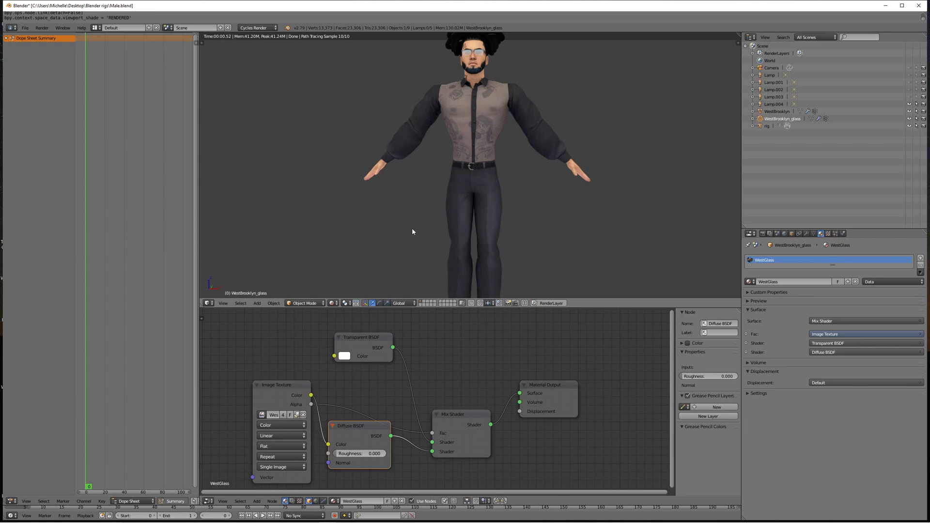
pyautogui.moveTo(428, 219)
pyautogui.mouseDown(button='middle')
pyautogui.moveTo(433, 236)
pyautogui.moveTo(431, 225)
pyautogui.mouseUp(button='middle')
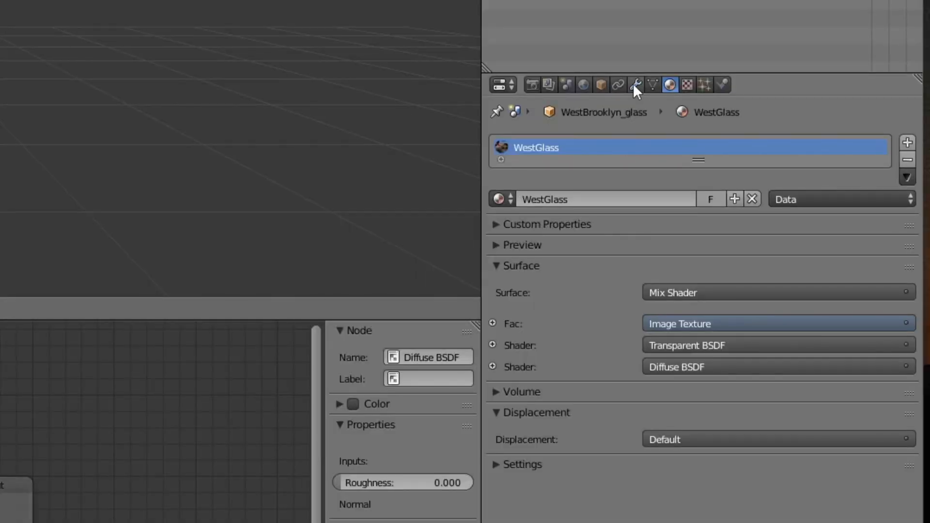
# Step: Set rig as the Armature modifier's object on both WestBrooklyn_glass and WestBrooklyn, without applying the modifiers
pyautogui.click(635, 86)
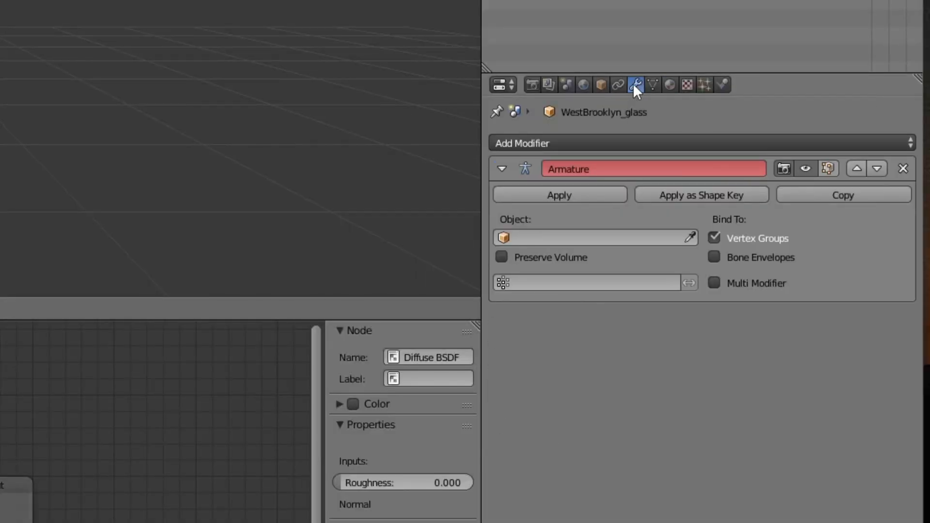
pyautogui.click(518, 233)
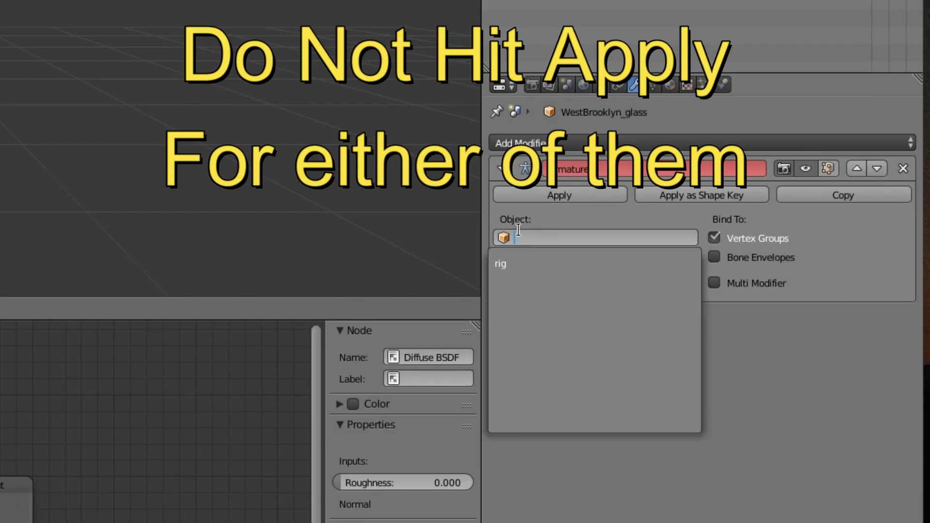
pyautogui.click(516, 266)
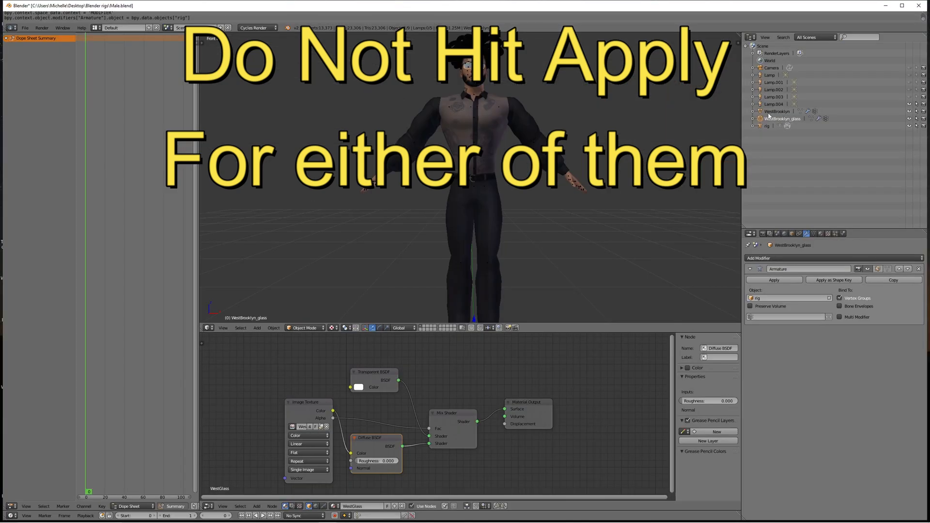
pyautogui.click(774, 112)
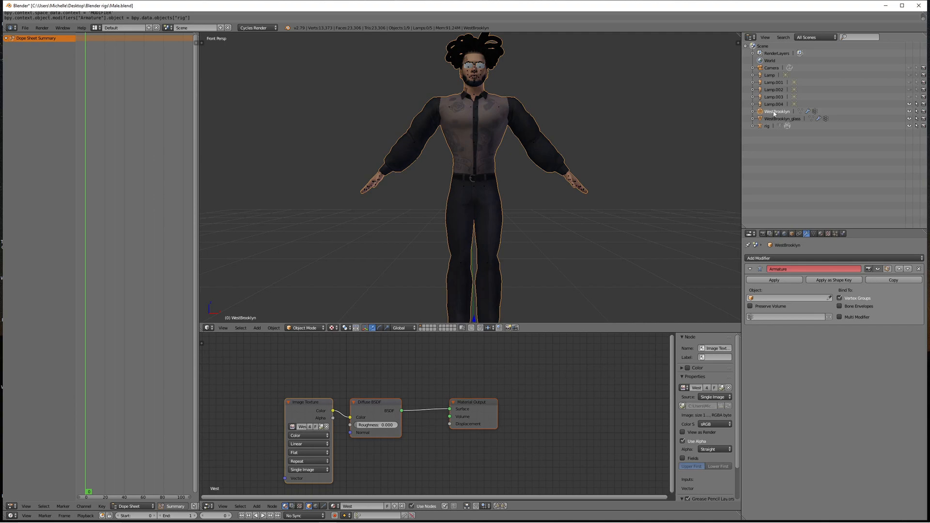
pyautogui.click(759, 298)
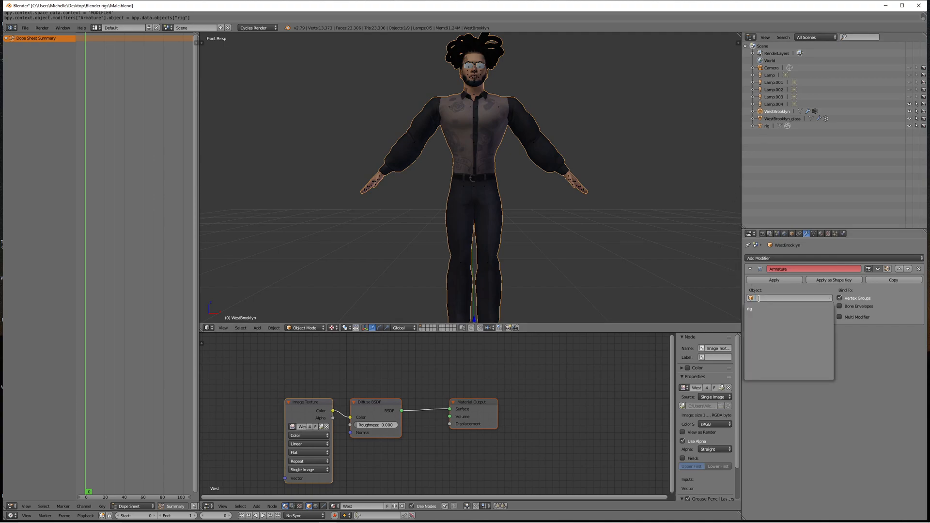
pyautogui.click(756, 309)
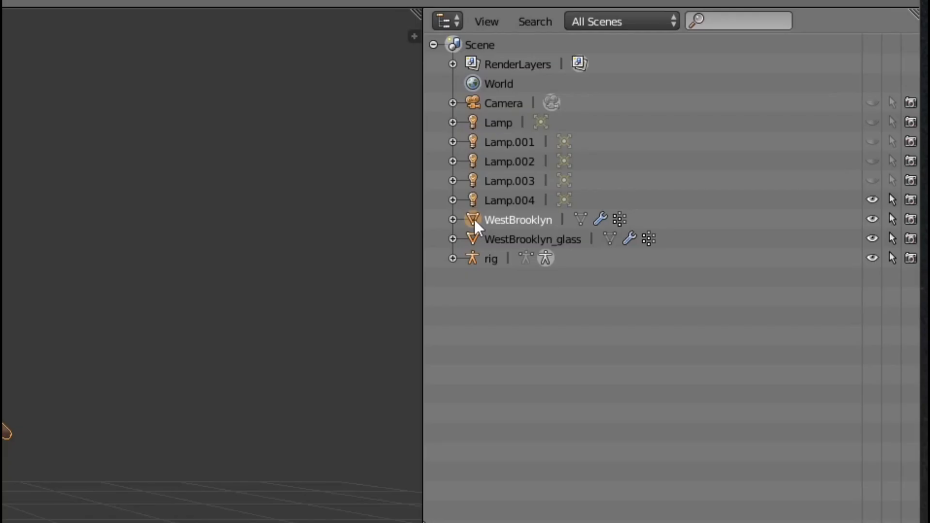
# Step: Parent WestBrooklyn and WestBrooklyn_glass to the rig in the Outliner, using the Object parent type for the glass mesh
pyautogui.moveTo(475, 220); pyautogui.dragTo(476, 260)
pyautogui.click(400, 263)
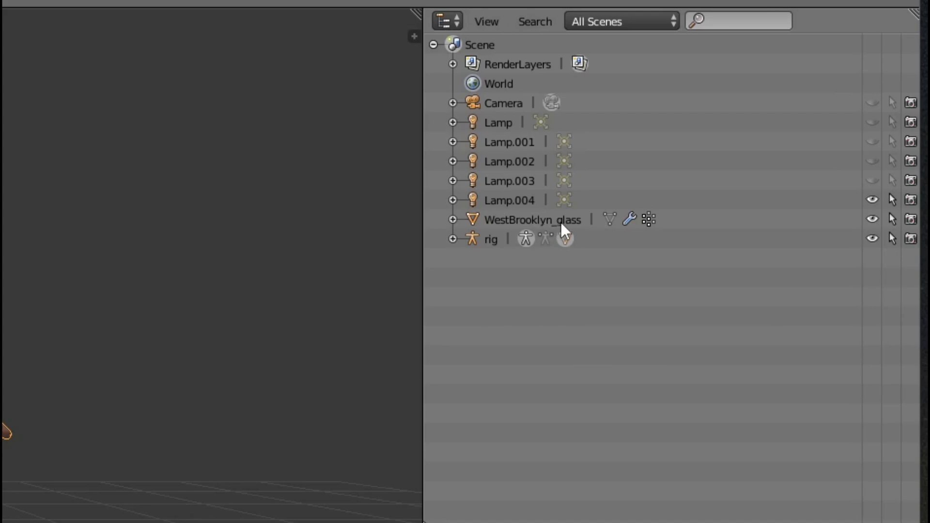
pyautogui.moveTo(475, 219); pyautogui.dragTo(491, 237)
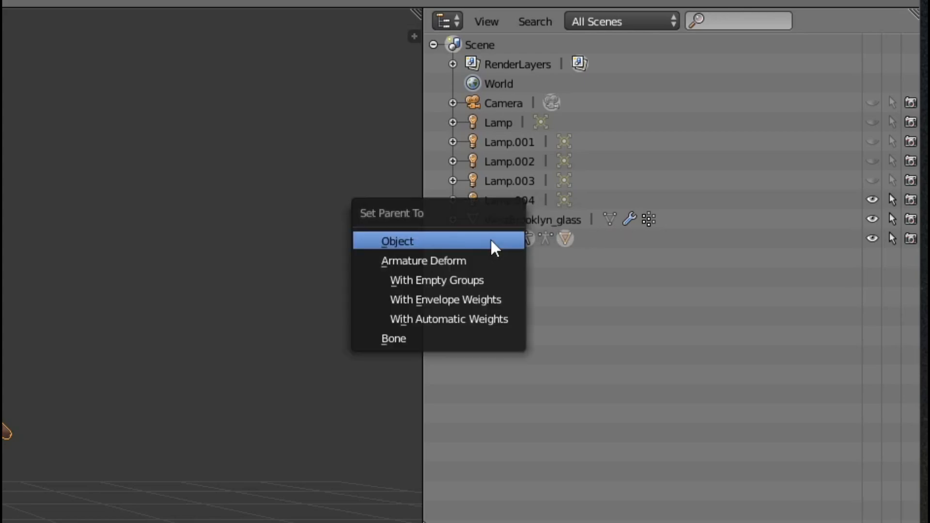
pyautogui.click(400, 242)
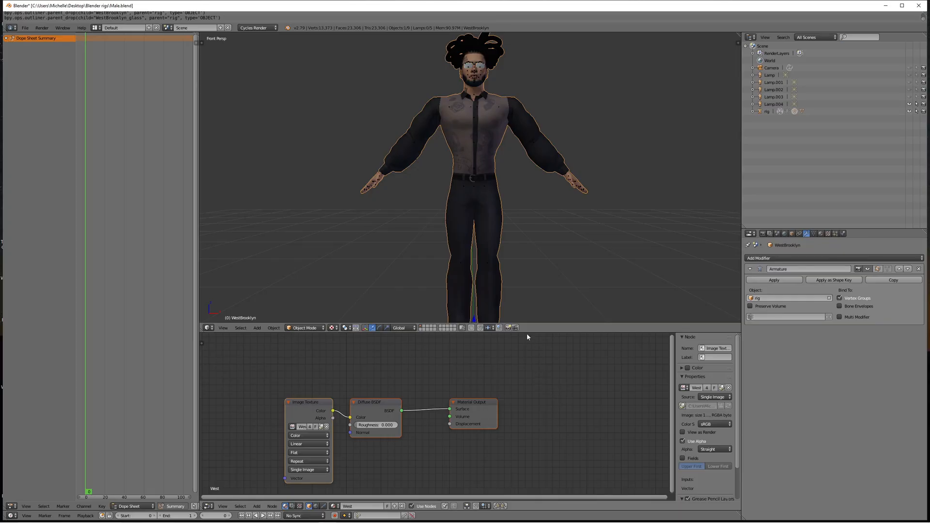
# Step: Enlarge the 3D viewport and test the rig by trial-rotating the left upper arm bone without keeping the pose
pyautogui.moveTo(527, 333); pyautogui.dragTo(529, 450)
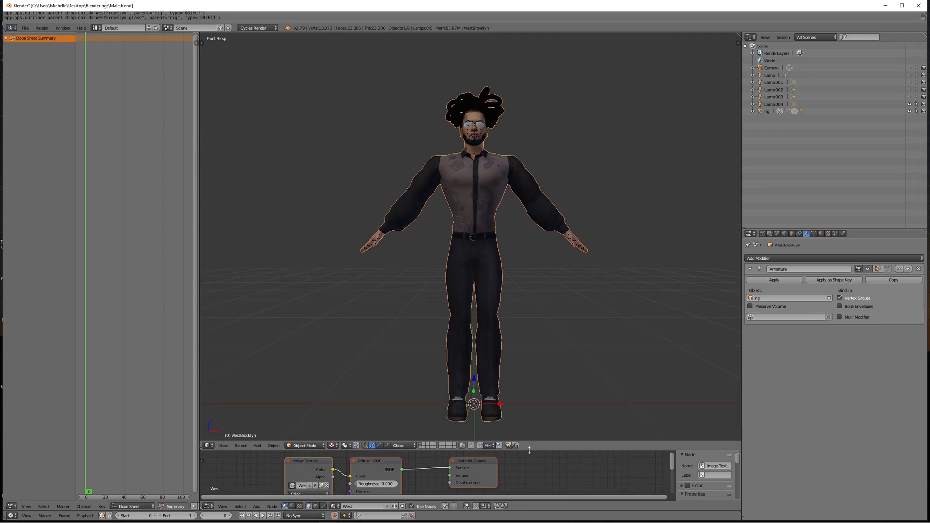
pyautogui.rightClick(499, 169)
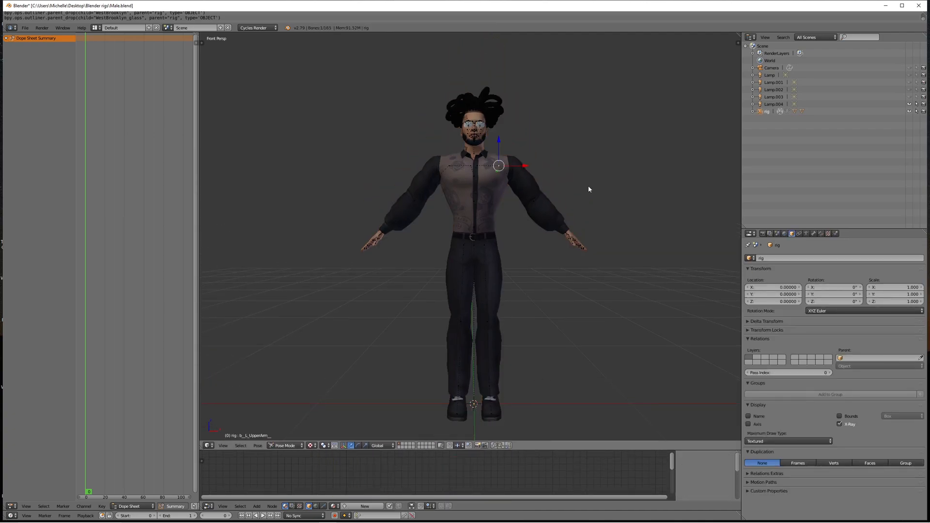
pyautogui.press('r')
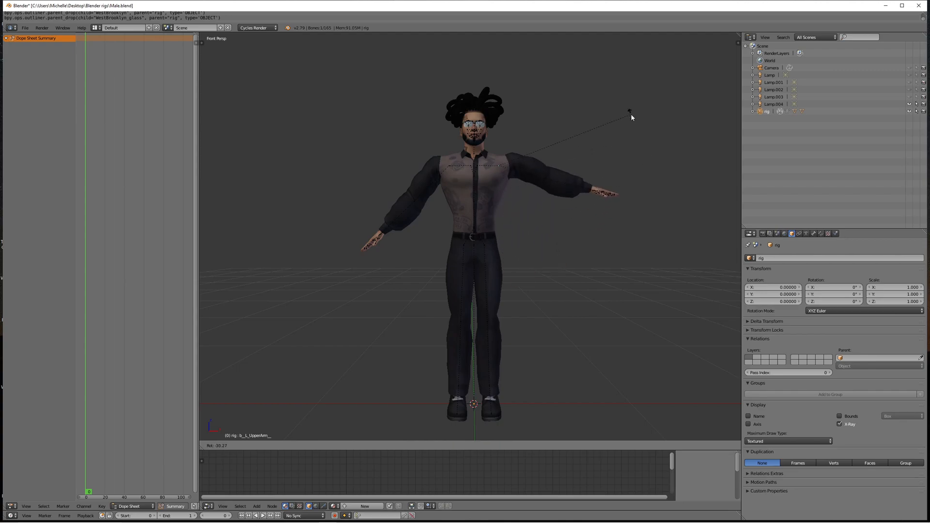
pyautogui.rightClick(619, 166)
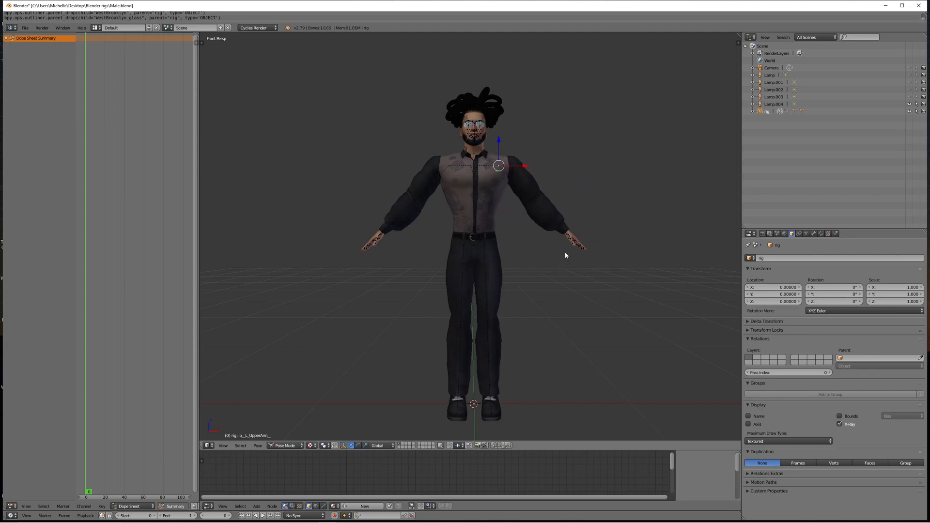
# Step: Preview the rigged Sim in Rendered viewport shading and examine the upper body from the front and side
pyautogui.moveTo(565, 251); pyautogui.dragTo(538, 228, button='middle')
pyautogui.click(311, 445)
pyautogui.click(325, 397)
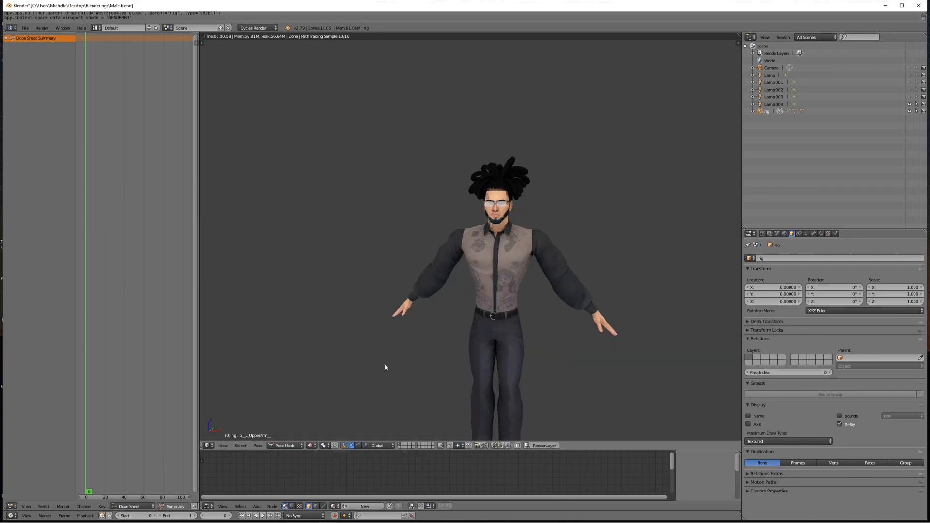
pyautogui.scroll(4, 397, 350)
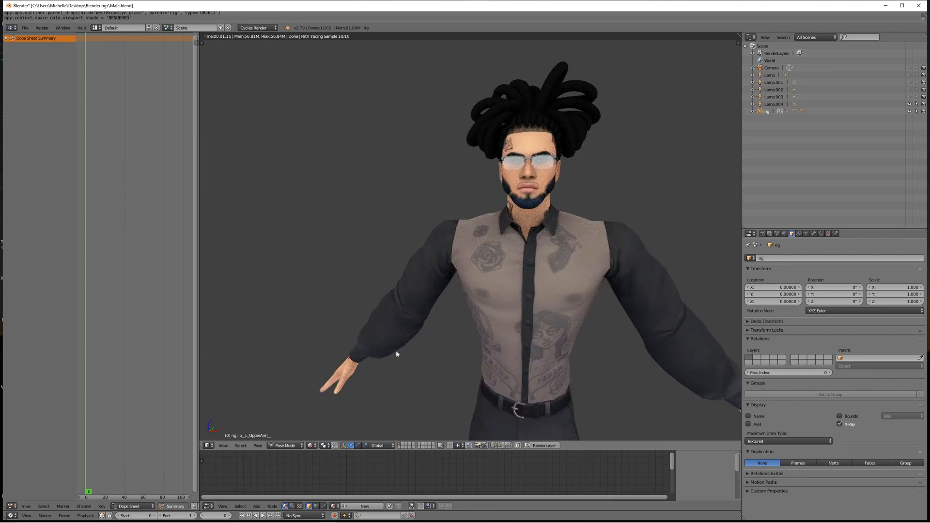
pyautogui.moveTo(396, 350); pyautogui.dragTo(423, 351, button='middle')
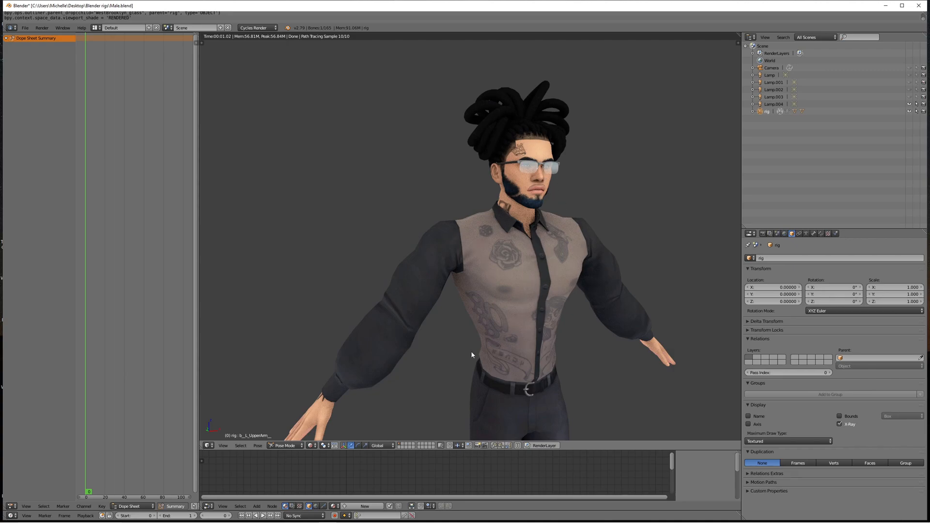
# Step: Switch the viewport shading back to Material
pyautogui.click(321, 445)
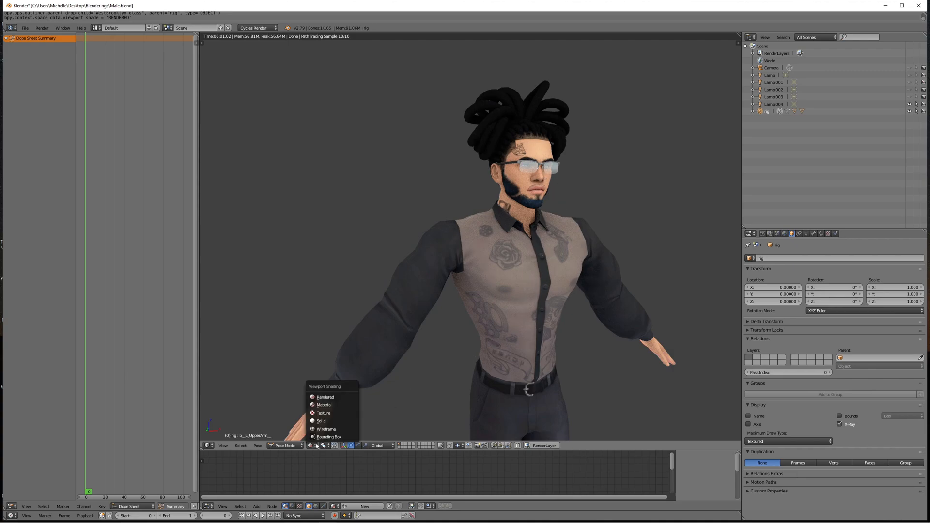
pyautogui.click(327, 402)
pyautogui.moveTo(504, 318); pyautogui.dragTo(494, 311, button='middle')
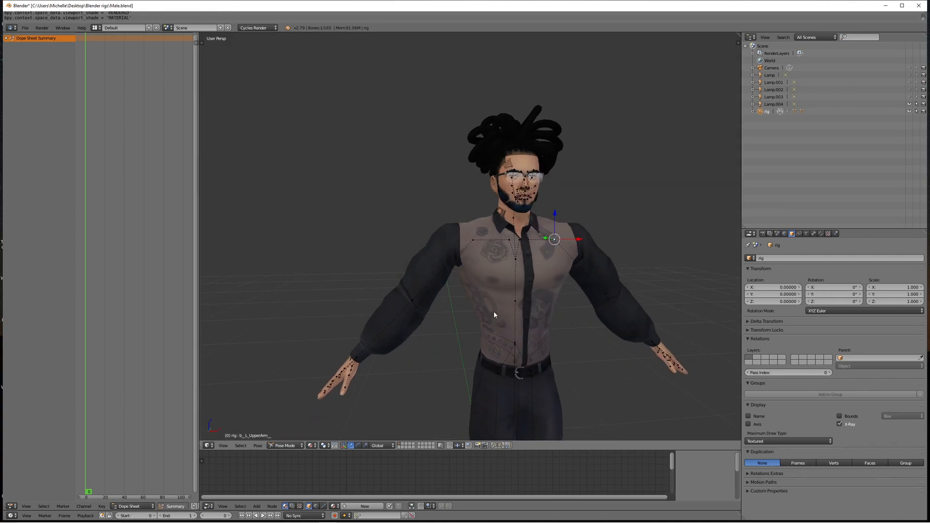
pyautogui.click(312, 445)
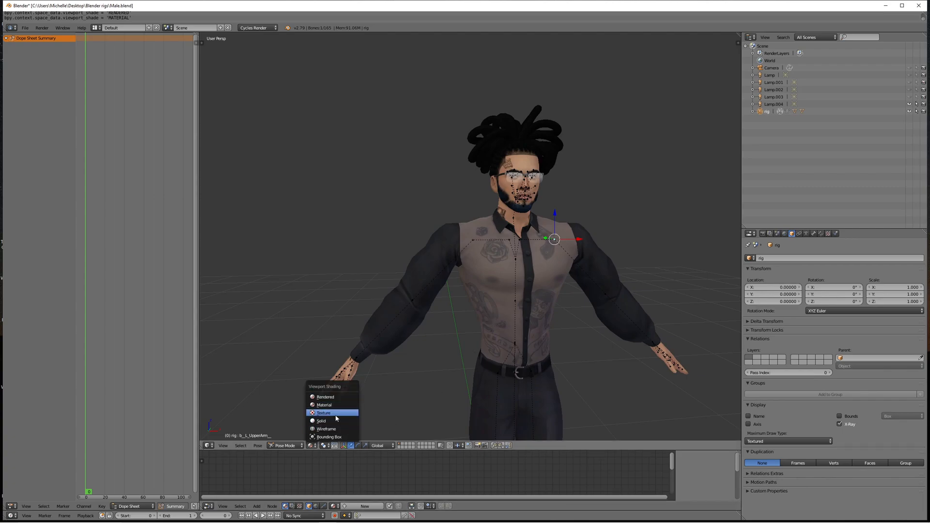
pyautogui.click(314, 446)
pyautogui.click(314, 446)
pyautogui.click(320, 412)
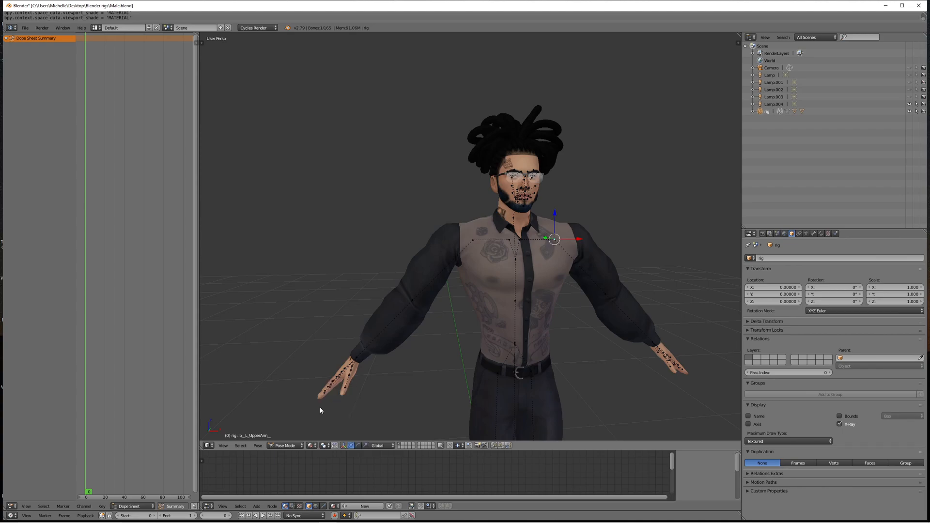
# Step: Select the lowest spine bone above the belt and examine the rig's face and torso bones up close
pyautogui.rightClick(515, 344)
pyautogui.moveTo(666, 276); pyautogui.dragTo(650, 288, button='middle')
pyautogui.scroll(5, 651, 288)
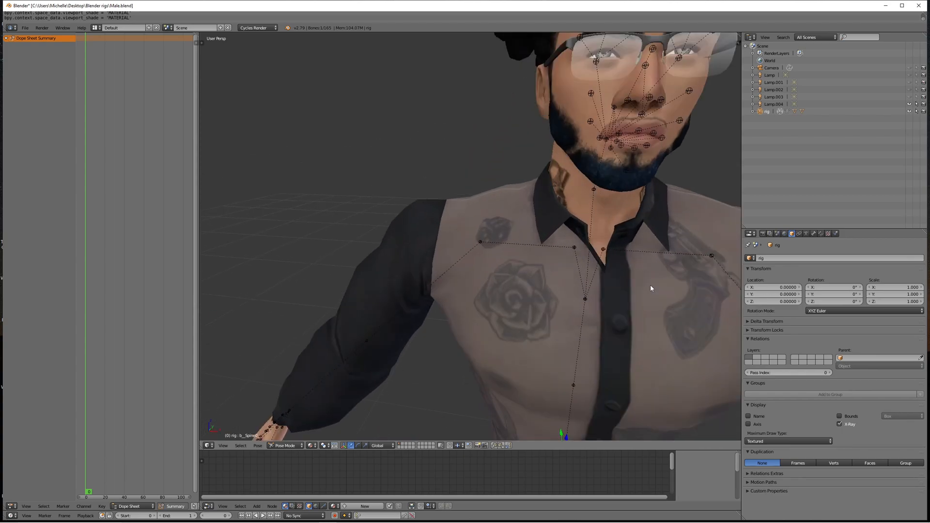
pyautogui.scroll(-2, 651, 286)
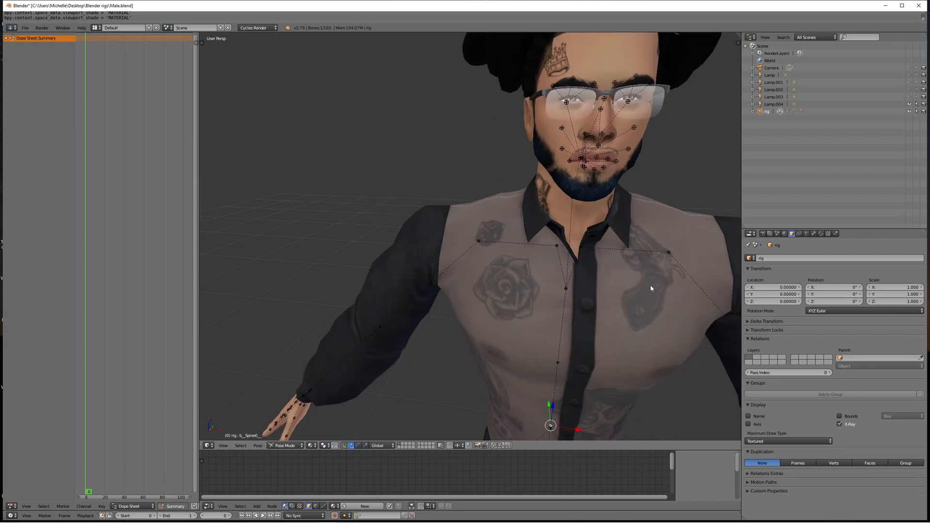
pyautogui.scroll(-3, 651, 285)
pyautogui.scroll(-3, 650, 284)
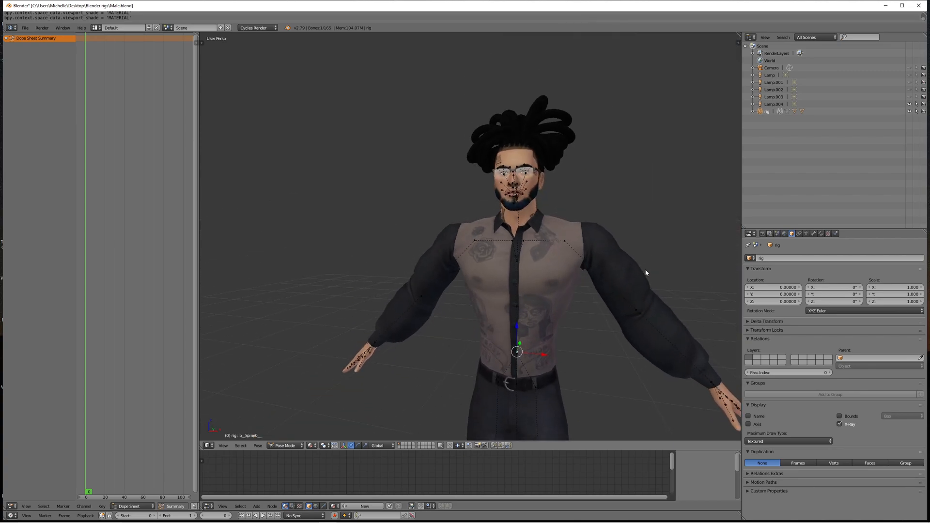